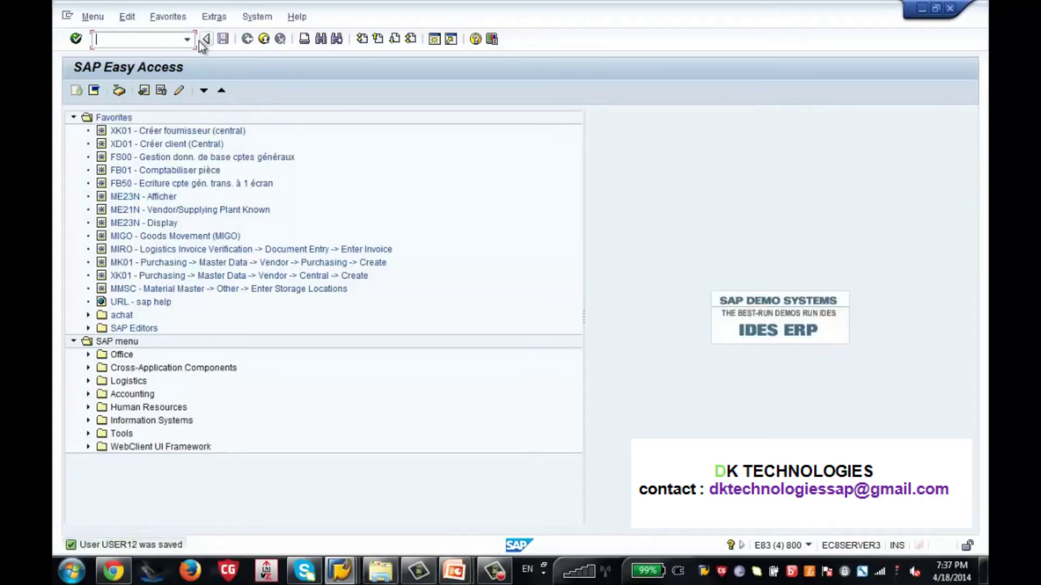
Launch transaction pa30 to reach the Maintain HR Master Data screen.
text(pa30)
key(Return)
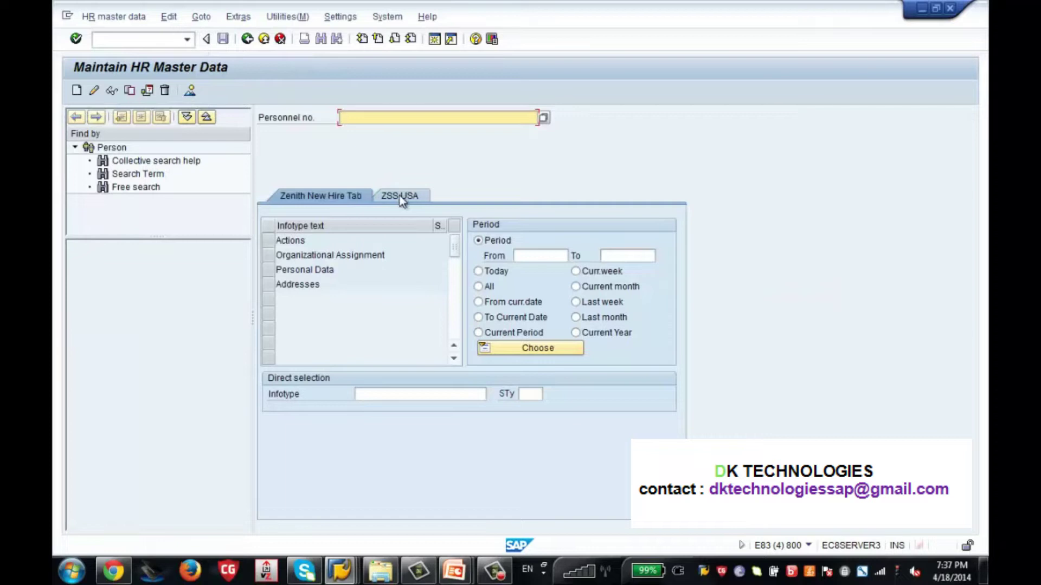
View the ZSS USA infotypes, then go back to the SAP Easy Access menu.
click(398, 197)
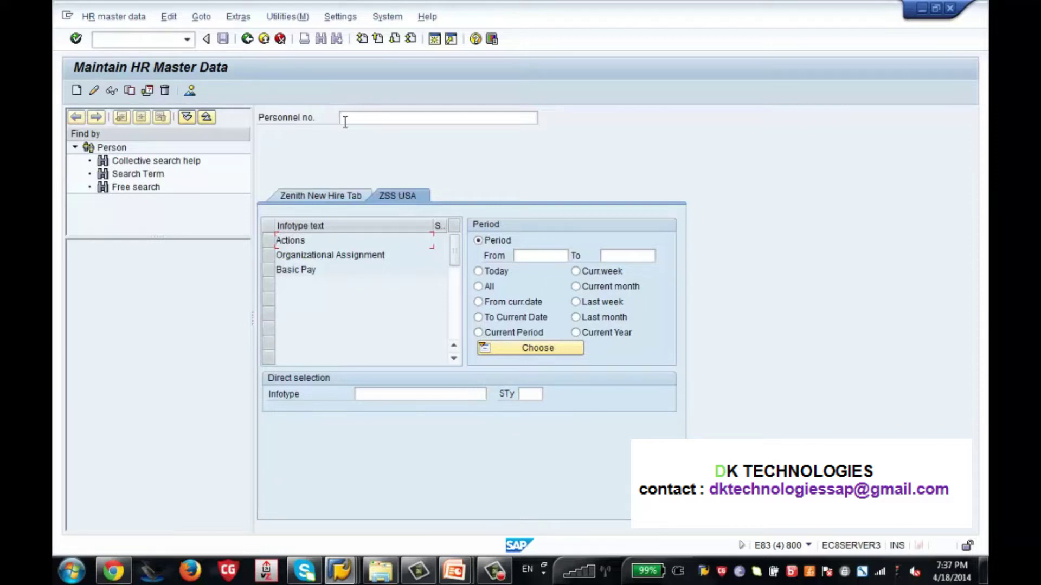
click(248, 40)
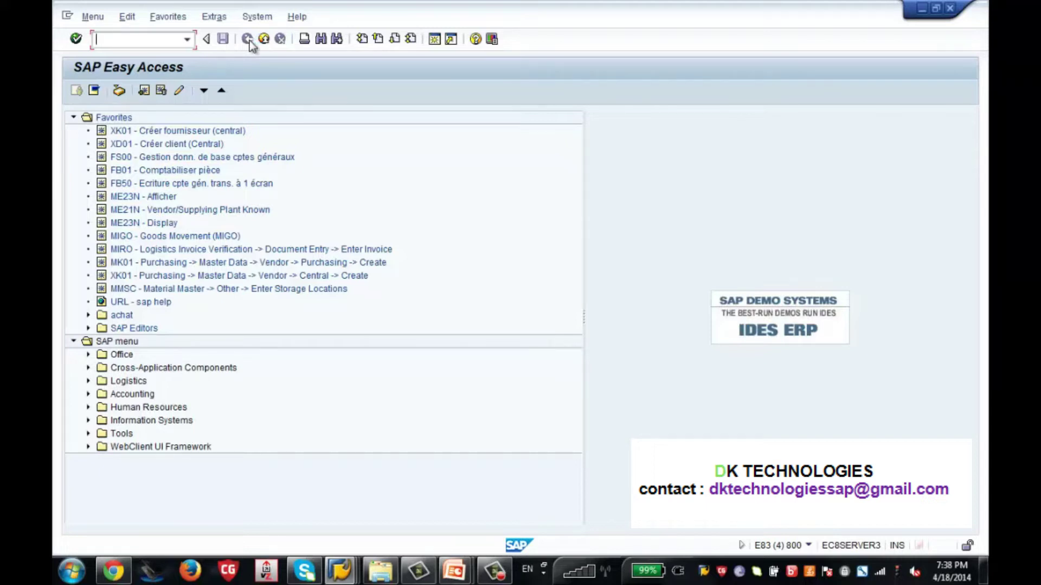
Run pa40 and execute the Zenith New Hire USA personnel action.
text(pa40)
key(Return)
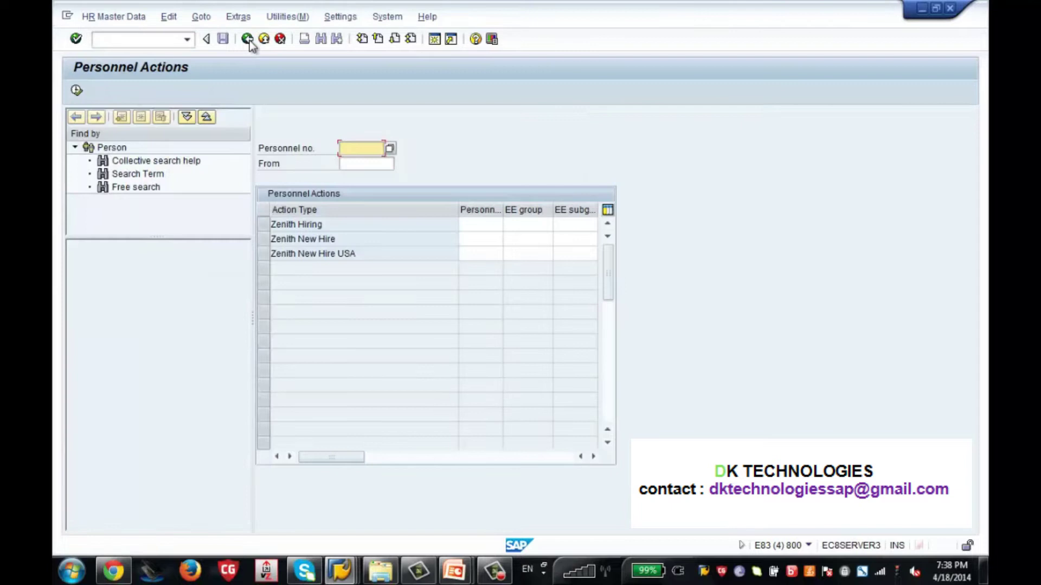
click(267, 253)
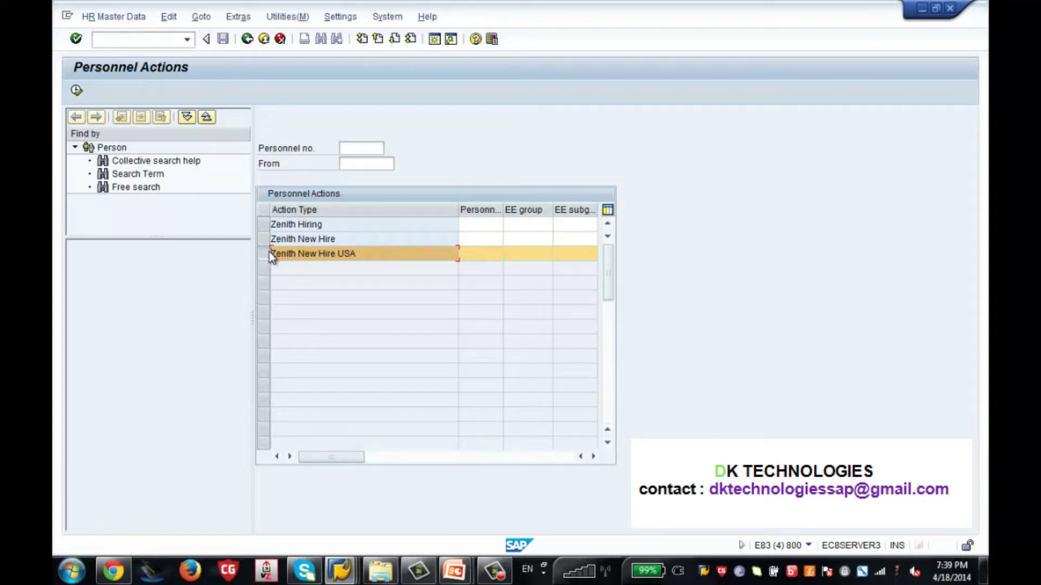
click(77, 91)
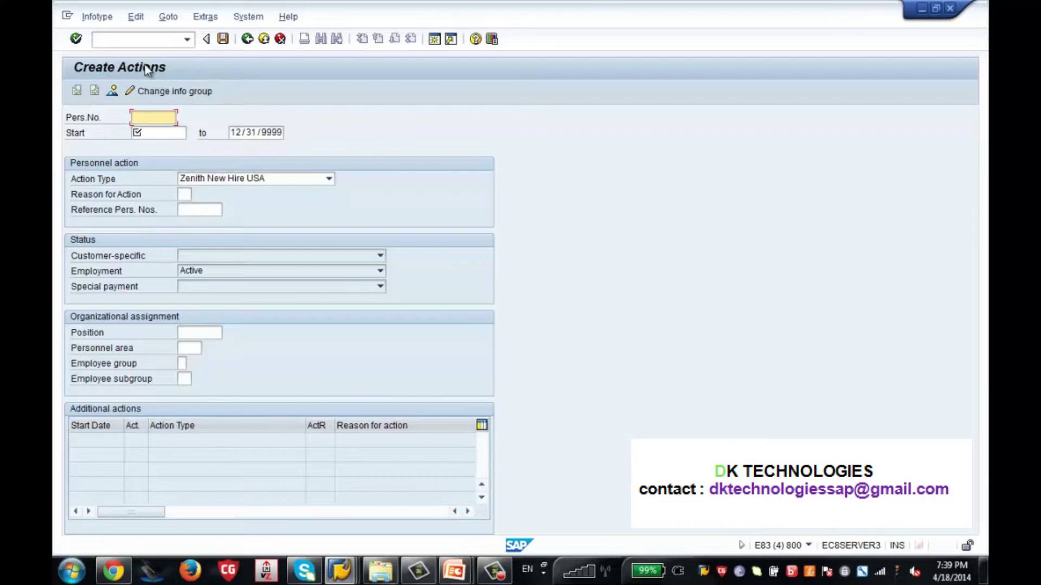
click(247, 39)
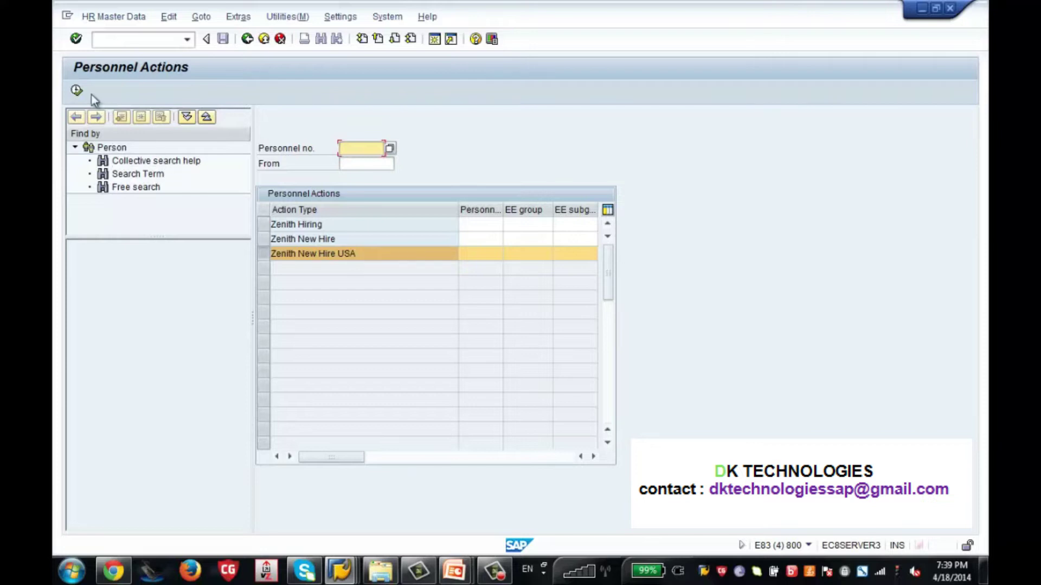
click(78, 92)
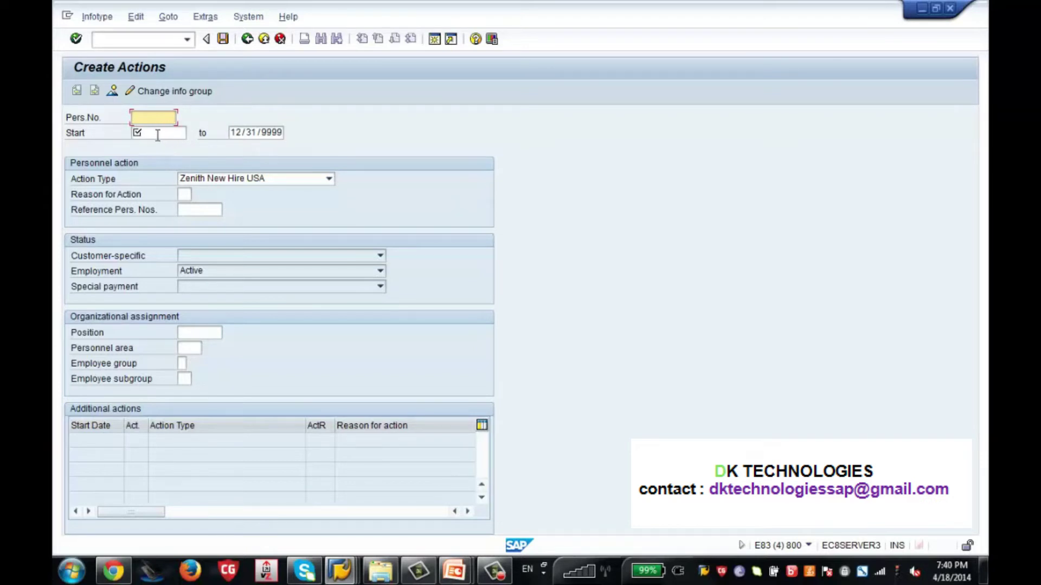
Give the hiring action start date 01/01/2014 and reason ZH (Zenith Hire USA).
click(157, 135)
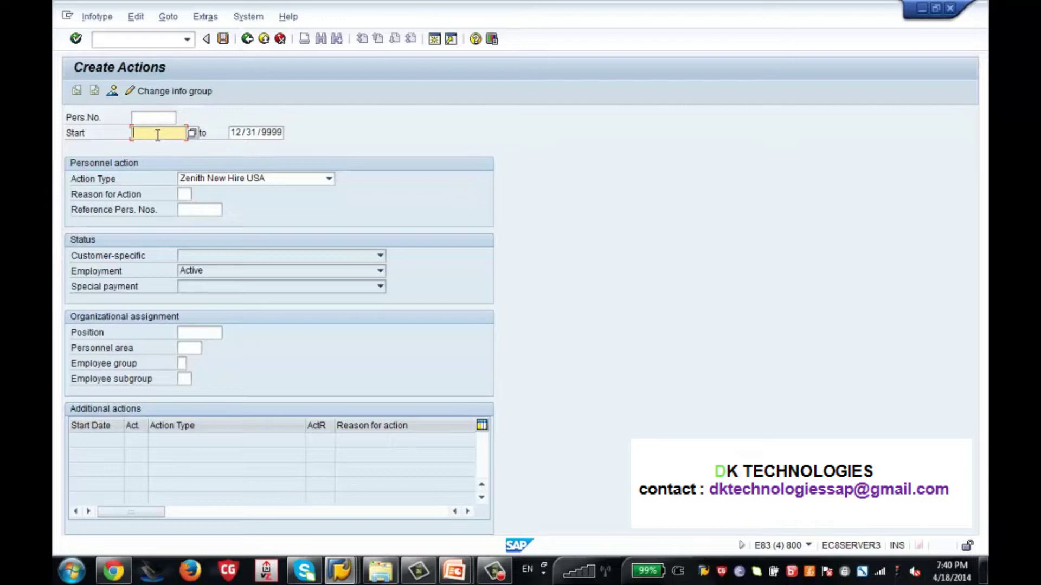
text(01/)
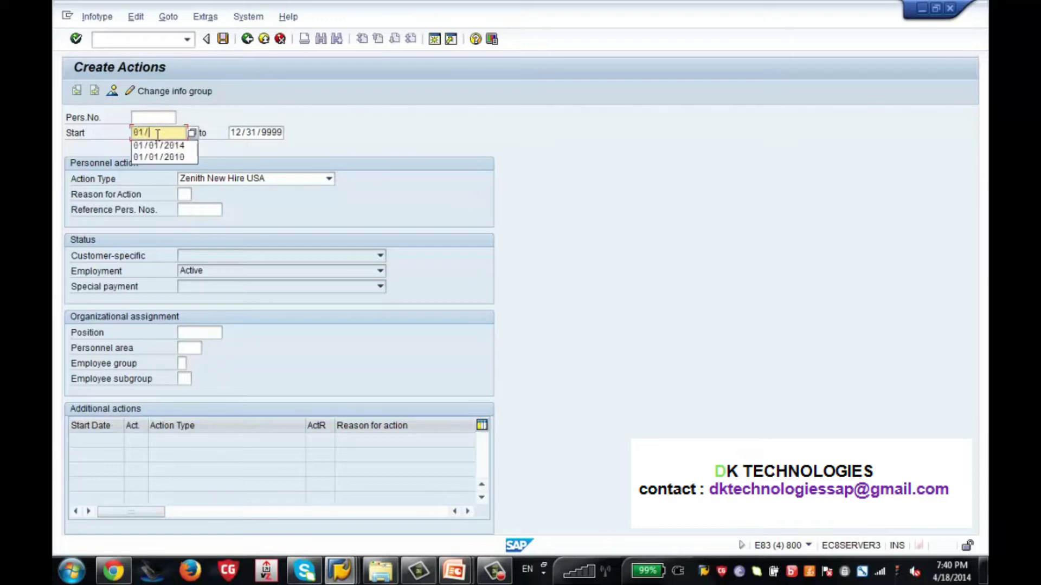
text(01/2014)
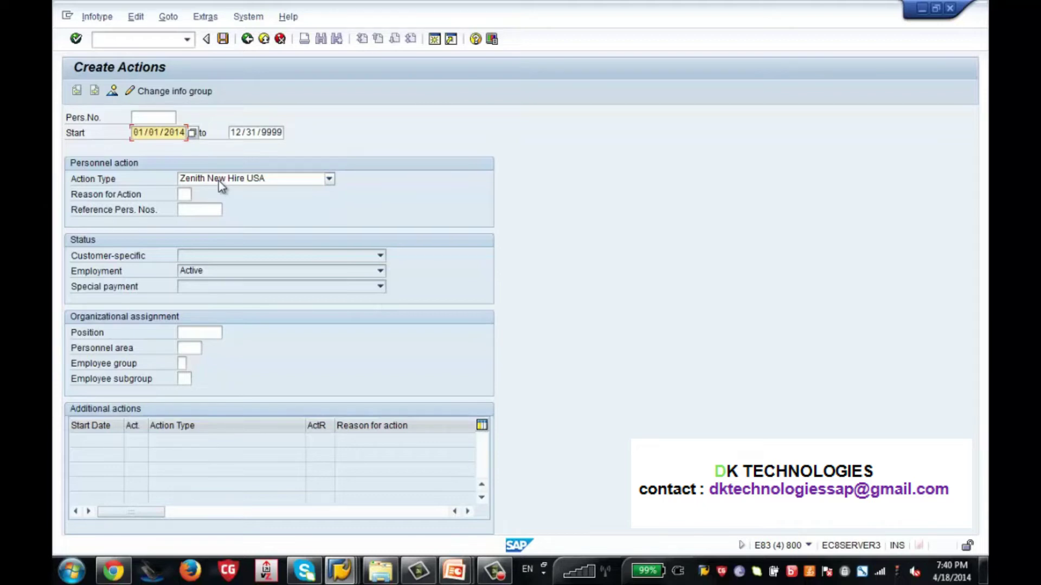
click(184, 194)
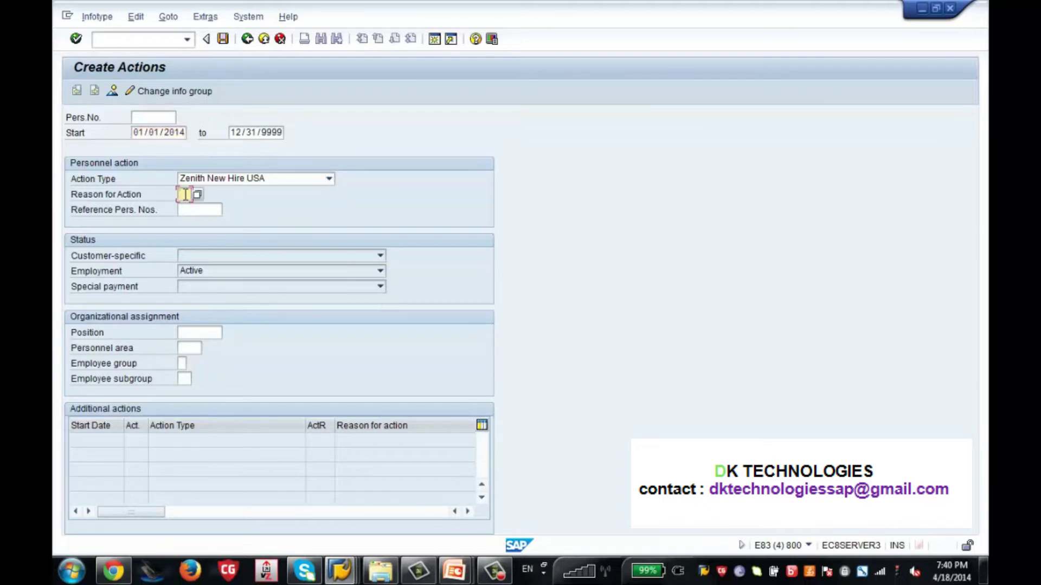
click(194, 197)
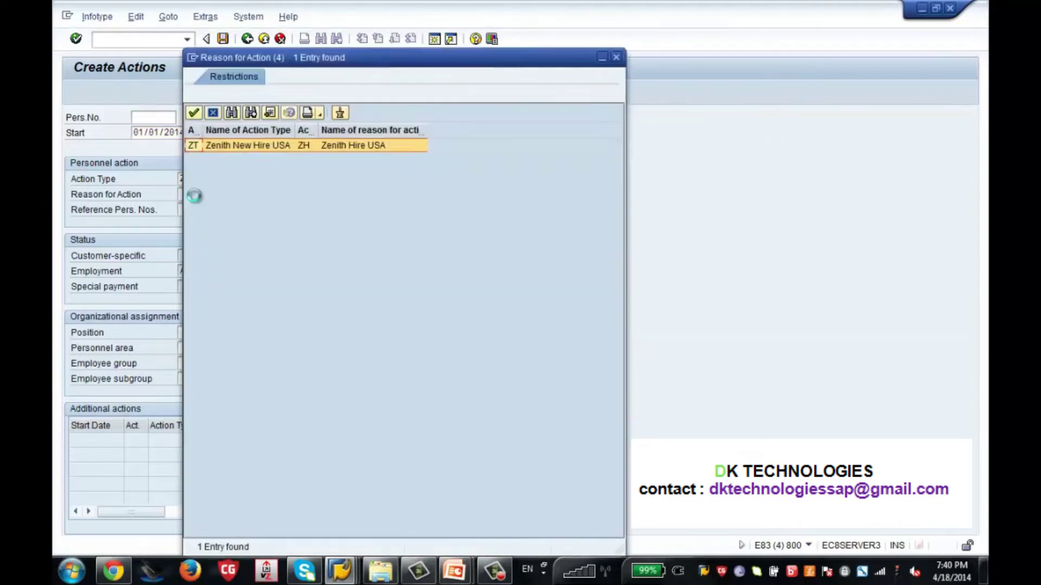
double_click(381, 149)
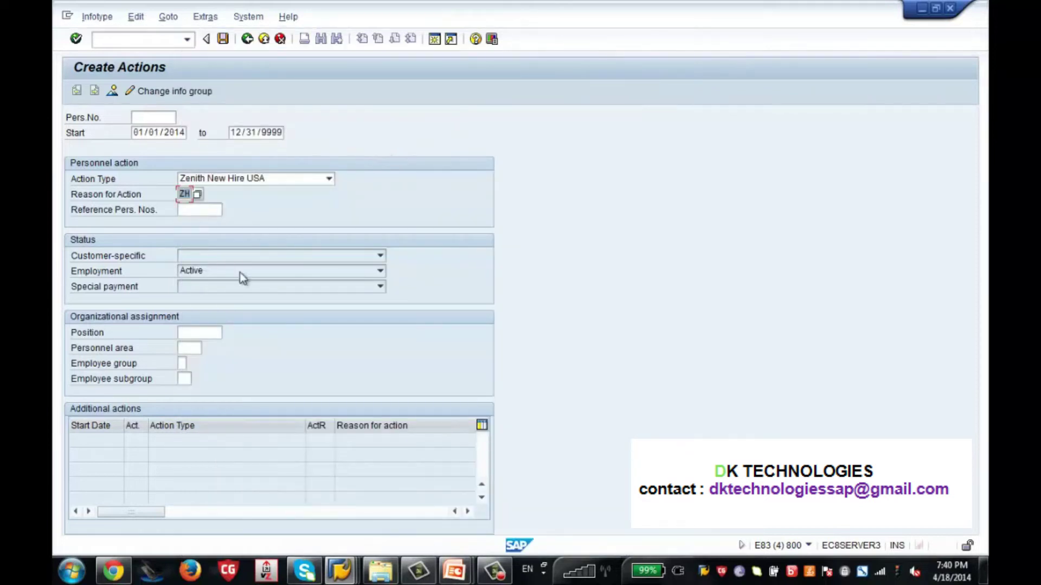
click(196, 349)
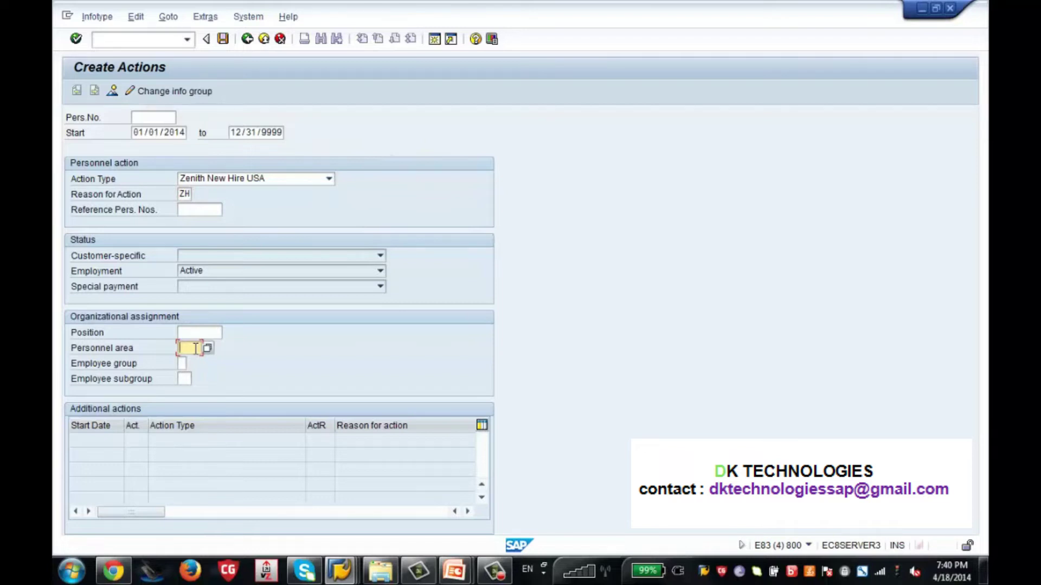
Enter personnel area ZSUS, employee group Z and employee subgroup ZS, and validate them.
text(zsch)
key(BackSpace)
key(BackSpace)
text(US)
key(Return)
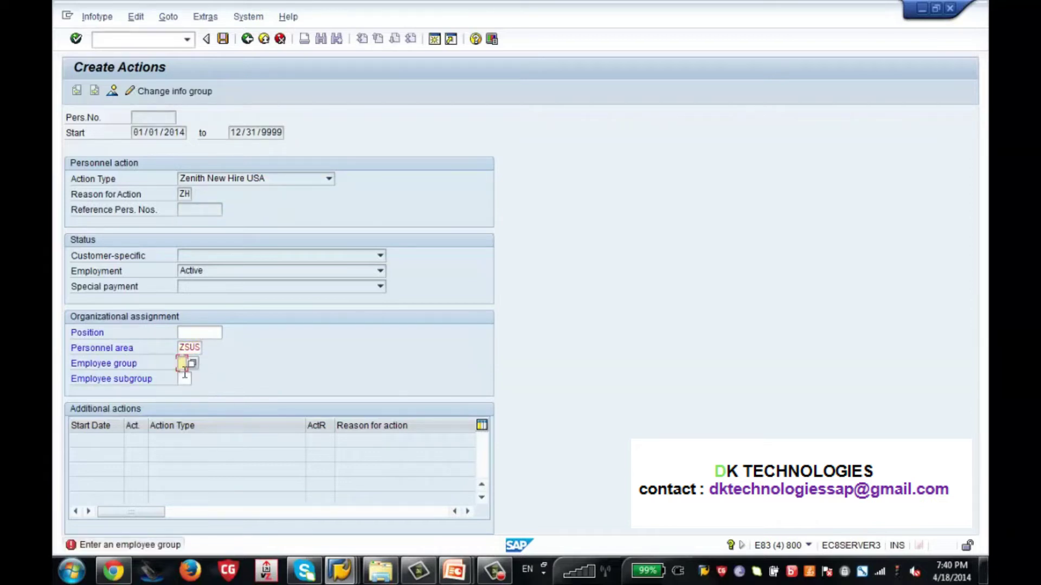
key(Return)
text(Z)
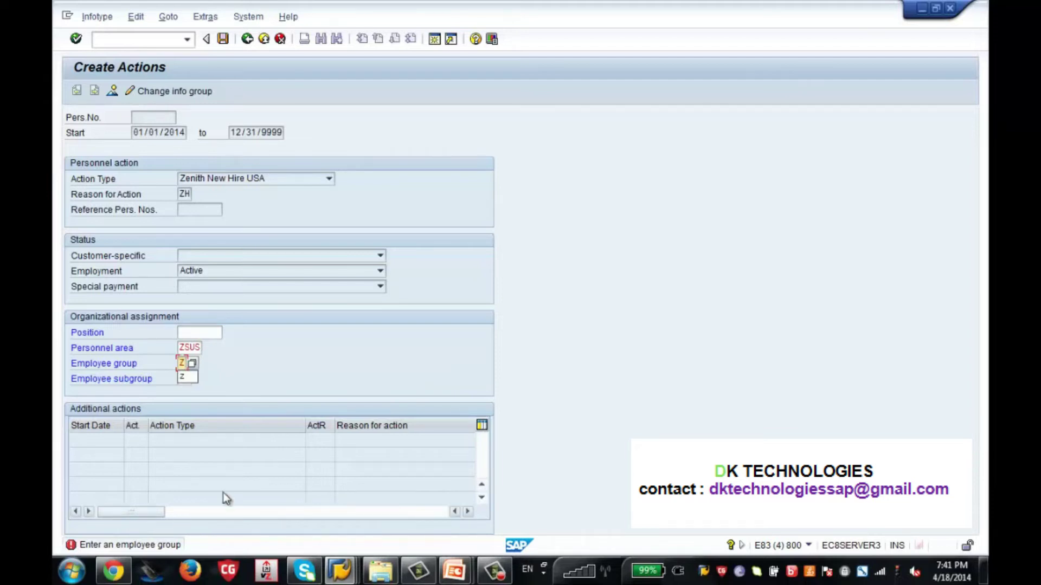
click(184, 379)
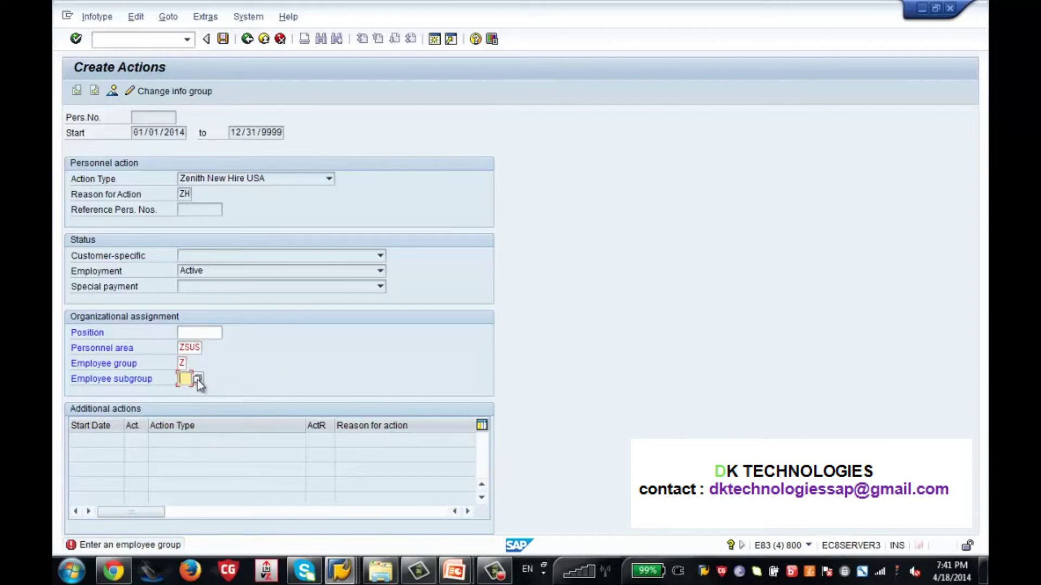
text(ZS)
click(198, 380)
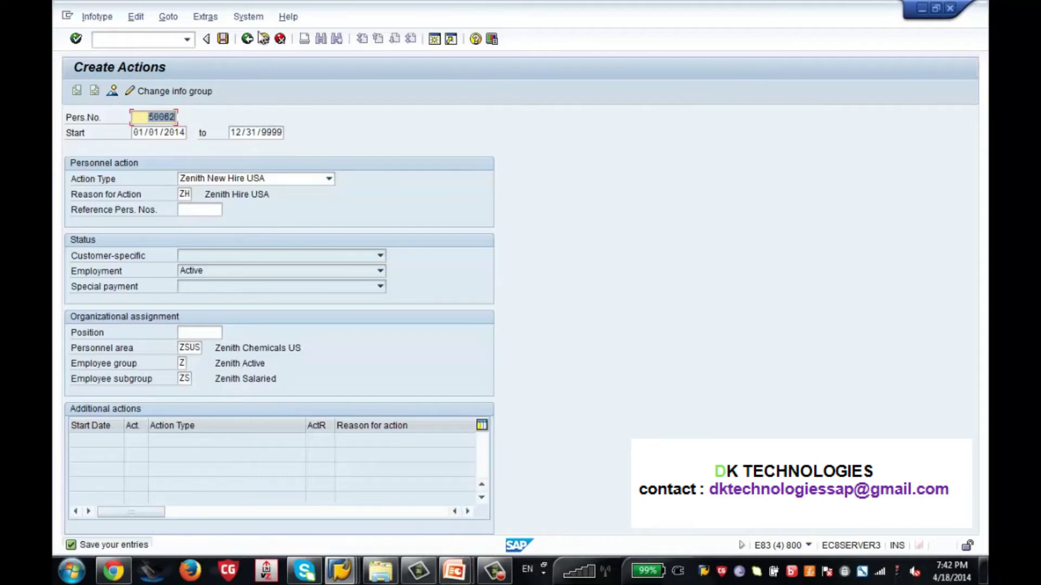
Save the hiring action and pick subarea ZSCH Zenith Chicago for the organizational assignment.
click(228, 40)
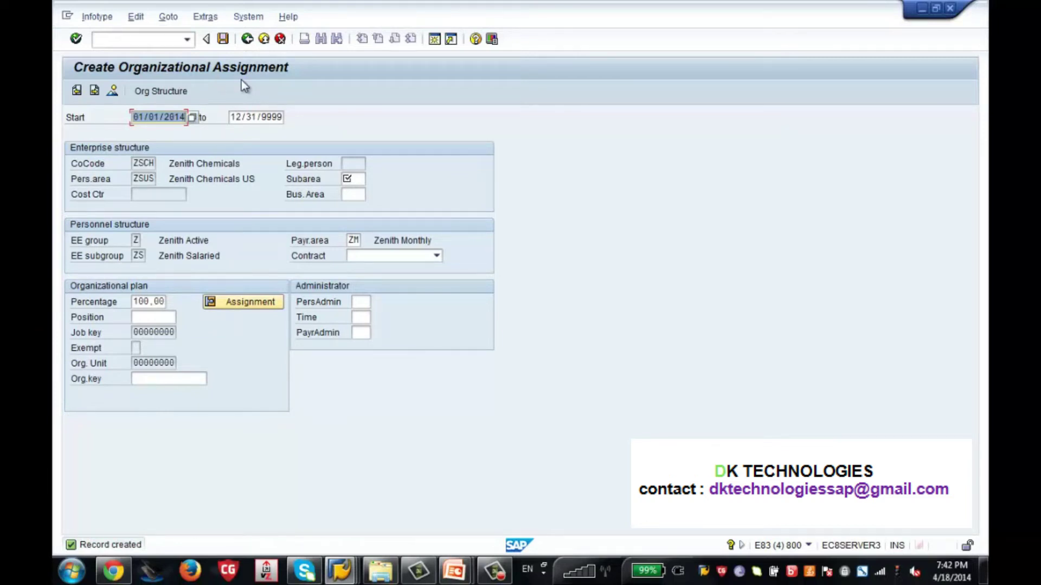
click(361, 180)
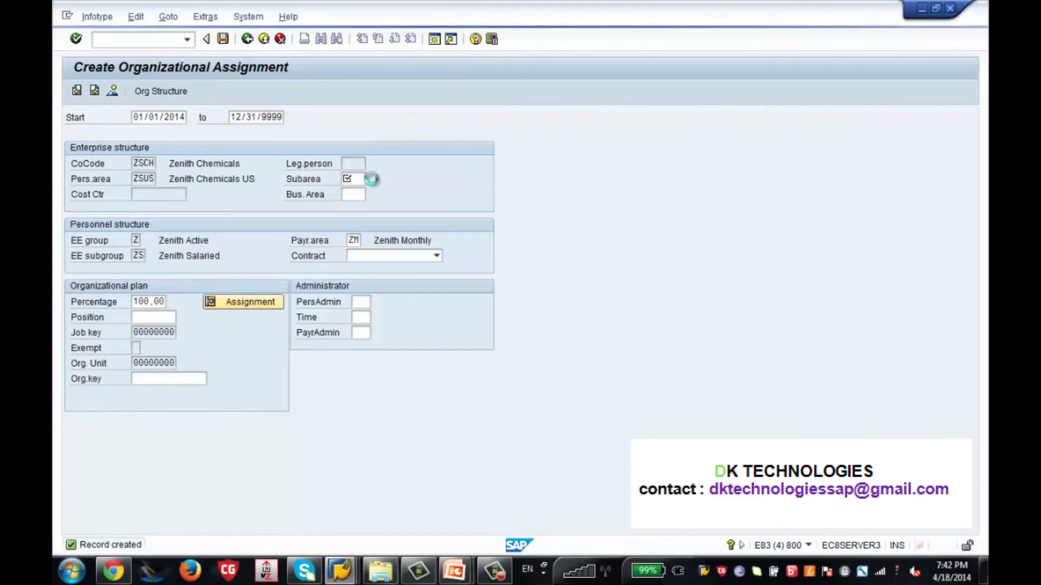
click(375, 181)
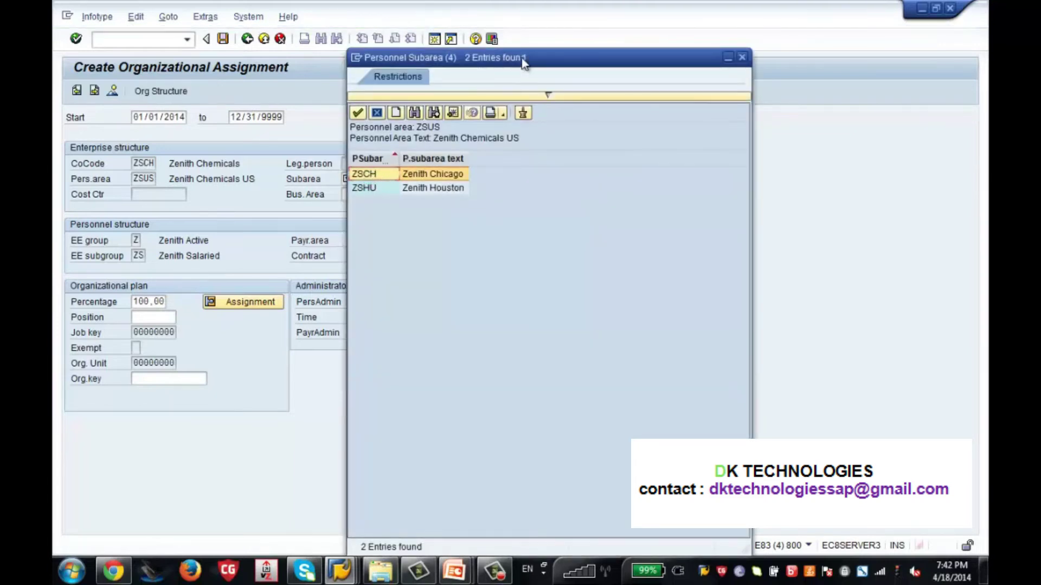
drag(521, 57, 600, 48)
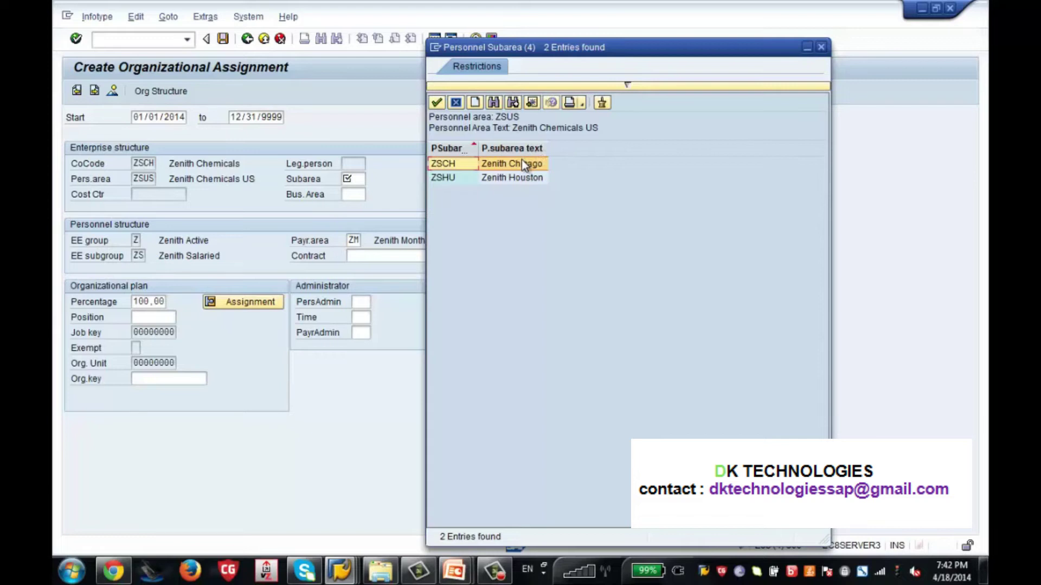
double_click(521, 164)
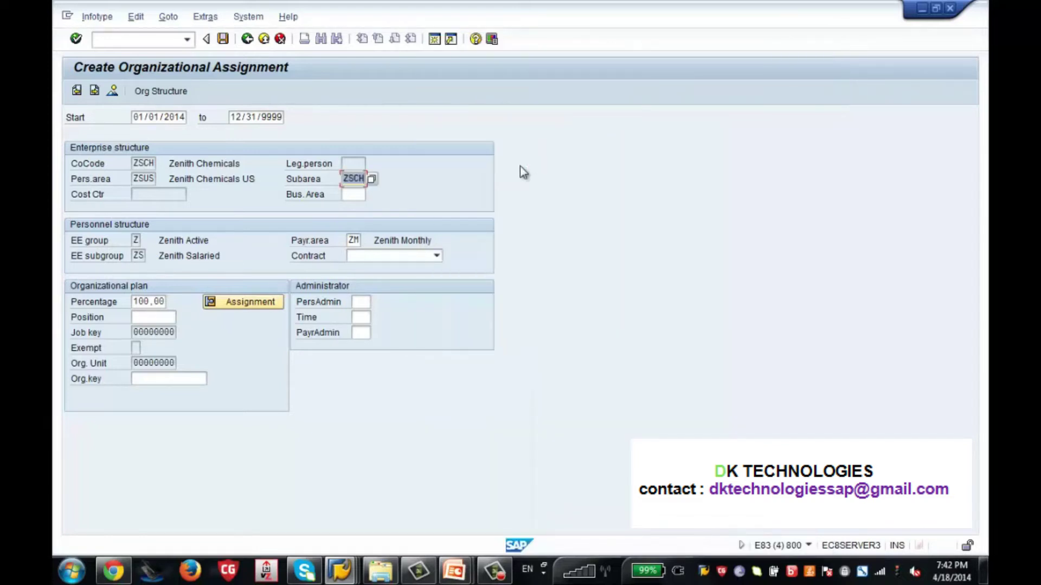
click(361, 258)
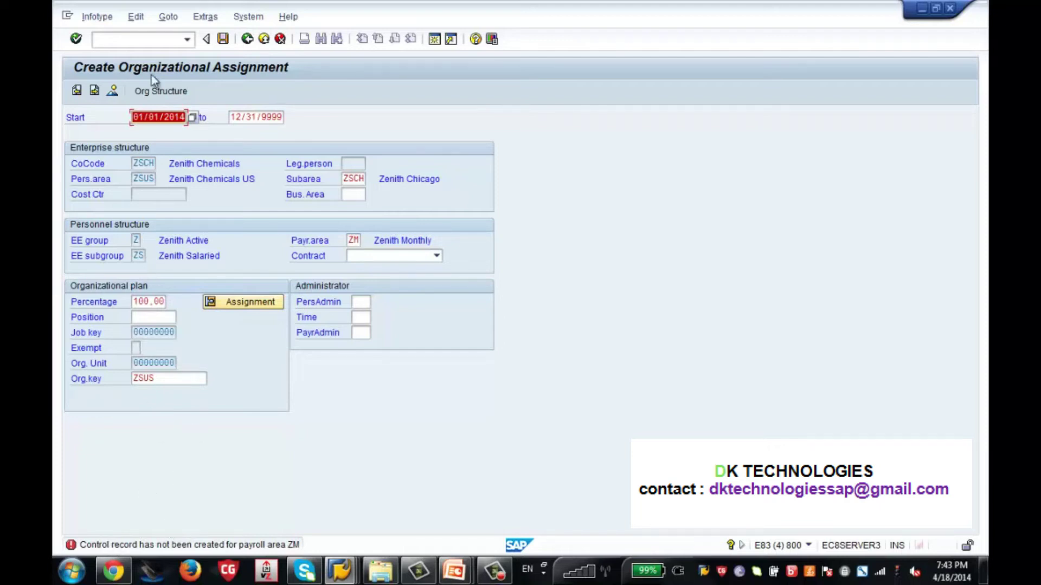
click(133, 42)
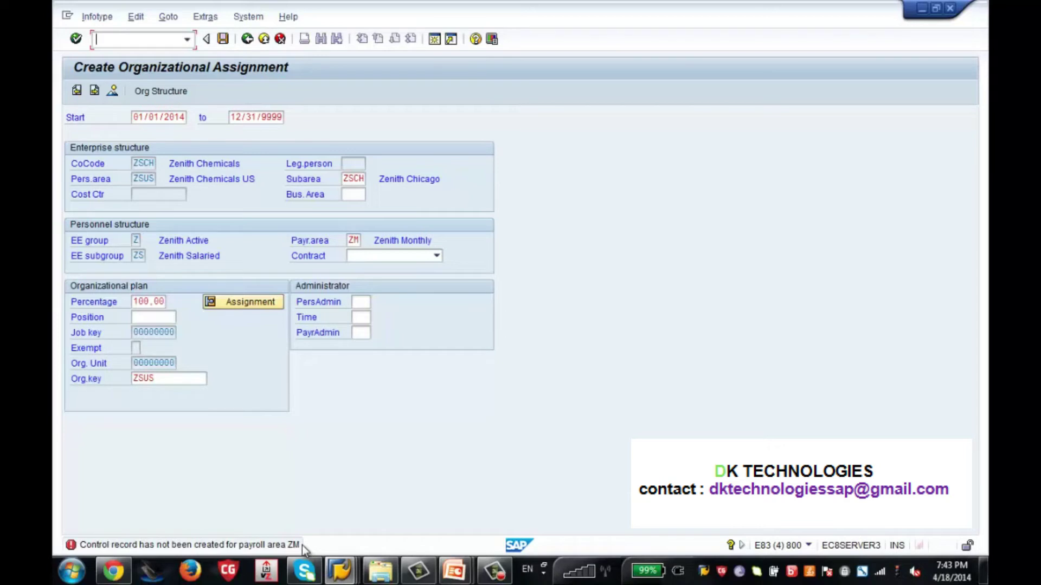
Enter /opa03 to open the payroll control record transaction in a new session.
text(/opa03)
key(Return)
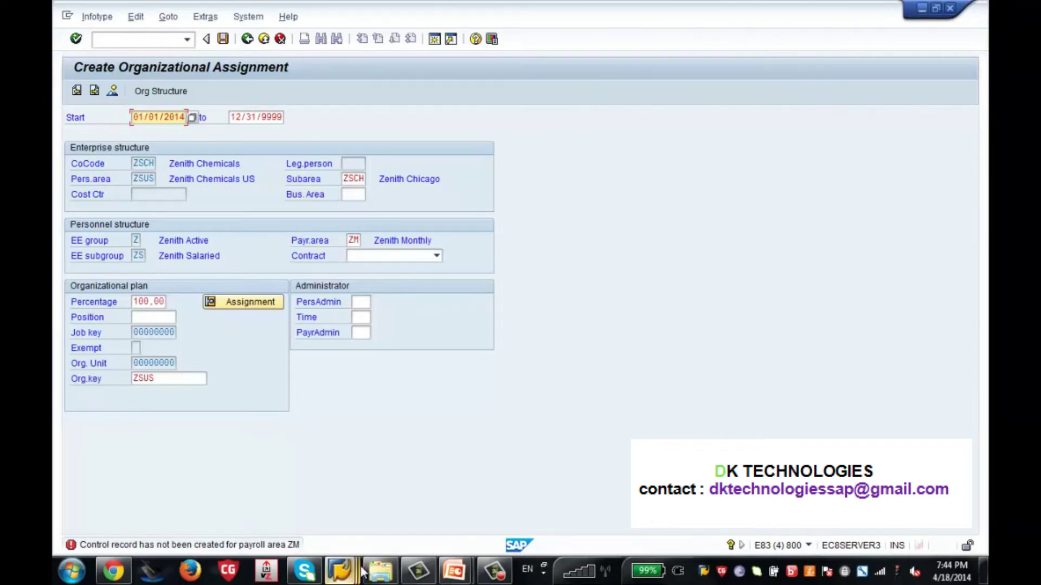
Run /npa03 in the second session to reach the payroll control record screen.
mouse_move(366, 568)
click(456, 515)
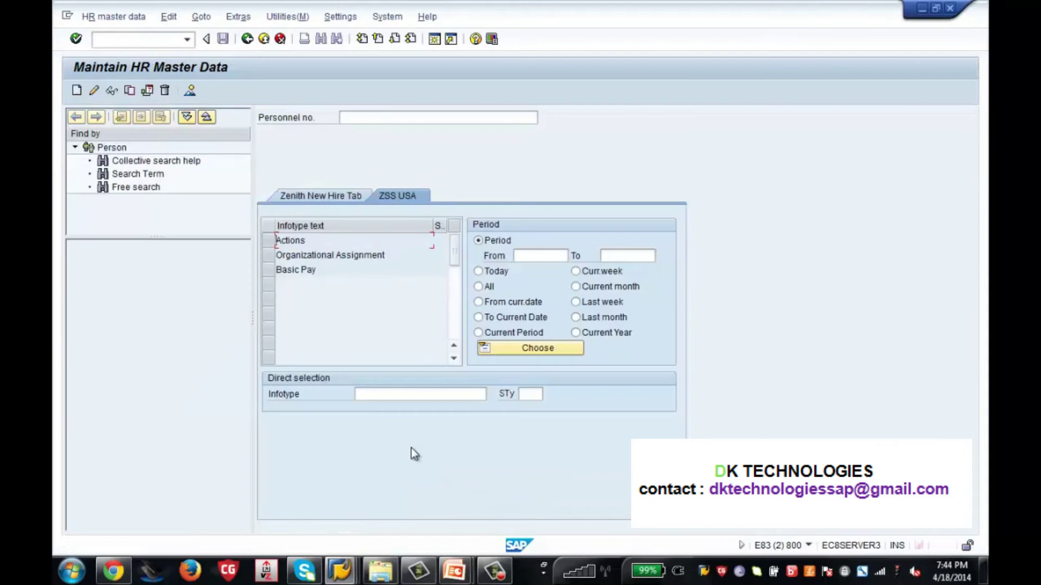
click(120, 40)
text(/npa03)
key(Return)
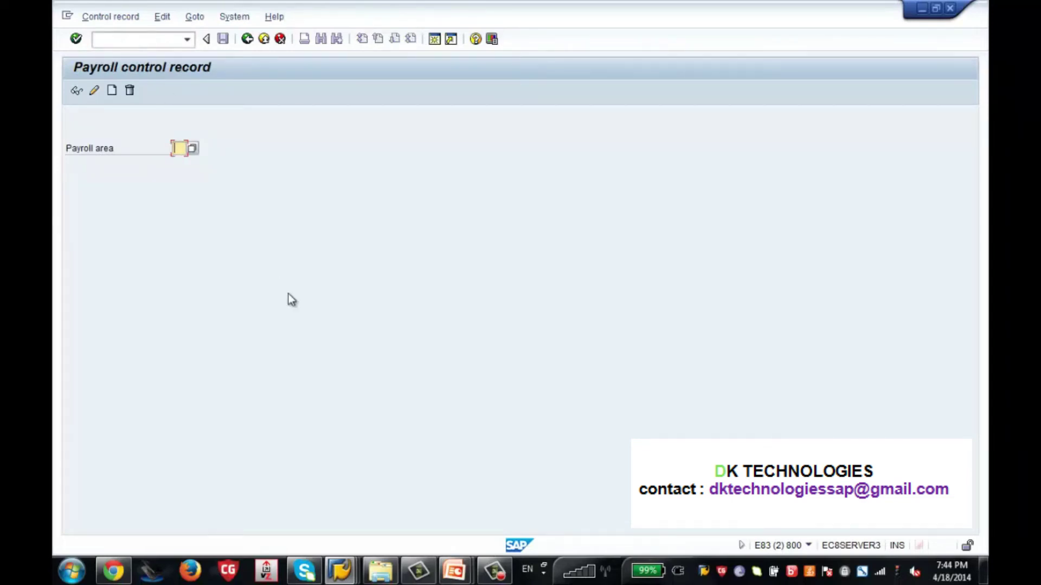
mouse_move(337, 573)
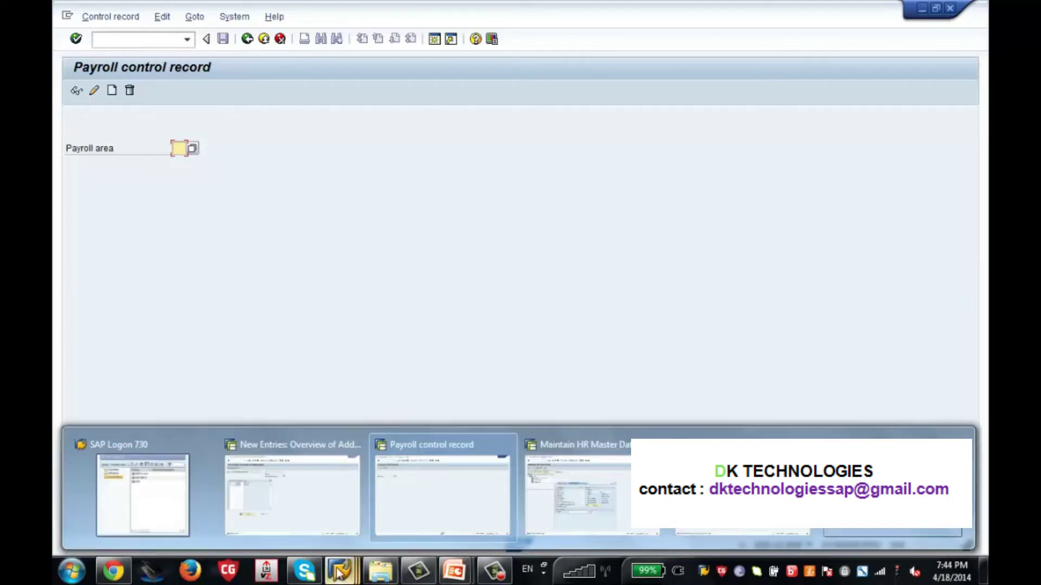
click(616, 464)
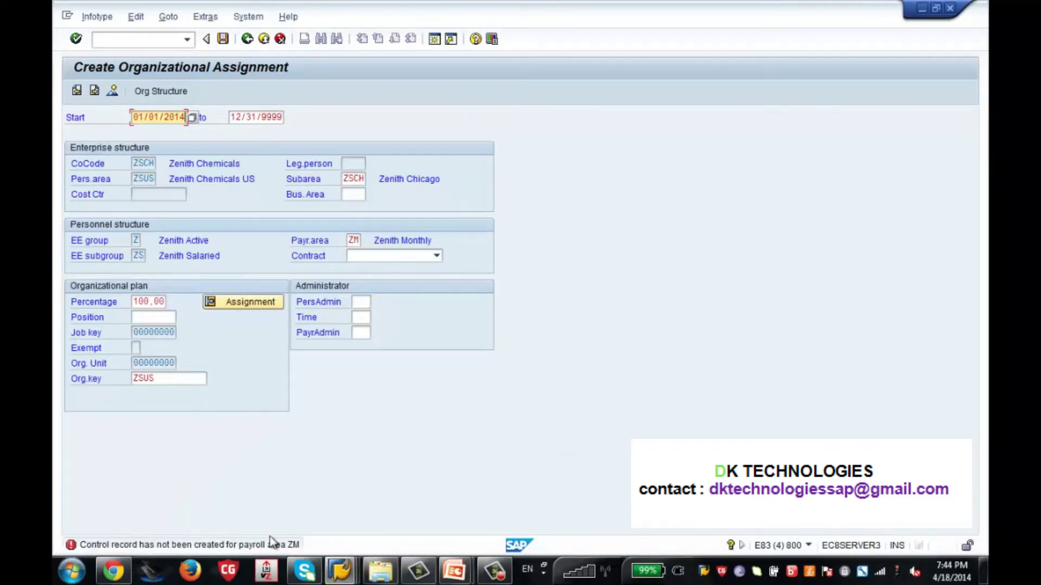
mouse_move(342, 568)
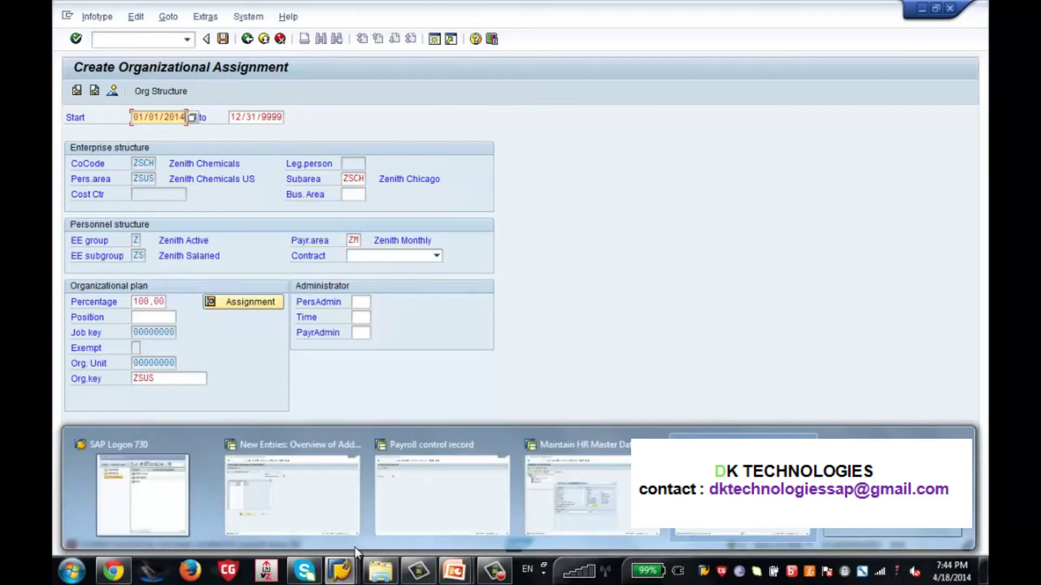
click(420, 519)
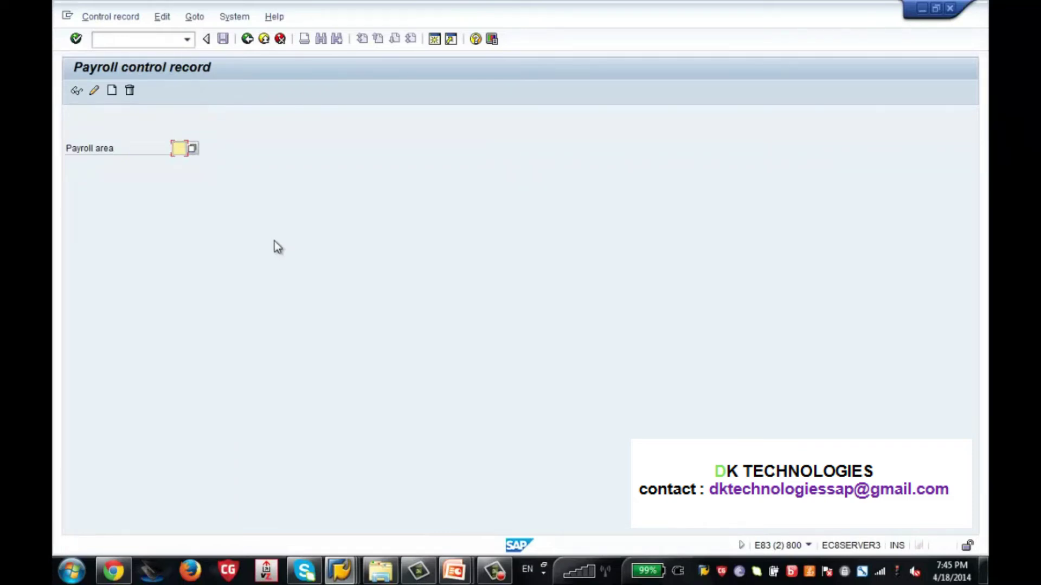
Create and save a ZM control record with payroll and retro periods 01 2014, then exit.
text(ZM)
key(Return)
click(111, 91)
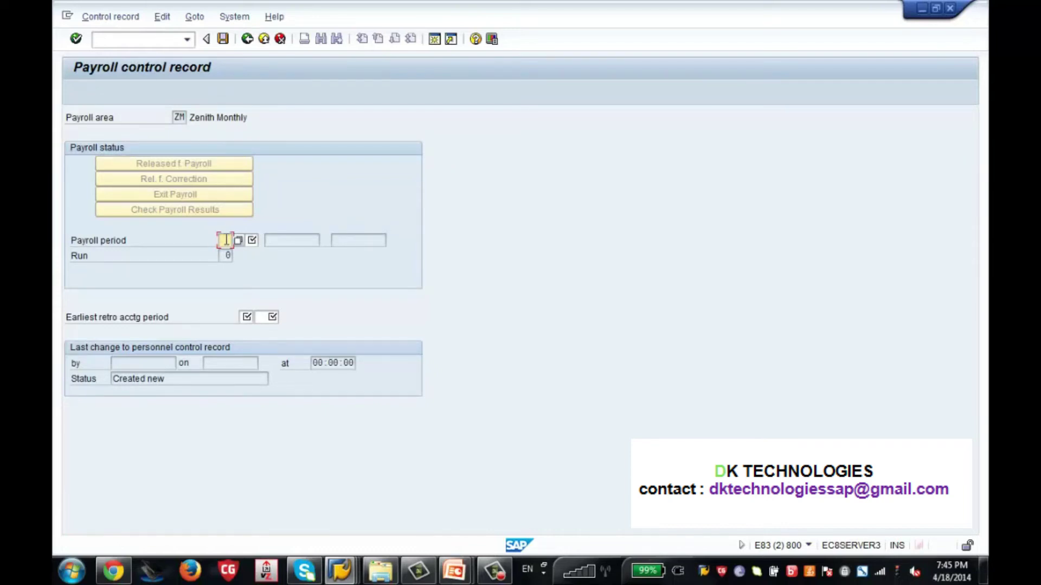
text(1)
key(Return)
text(2014)
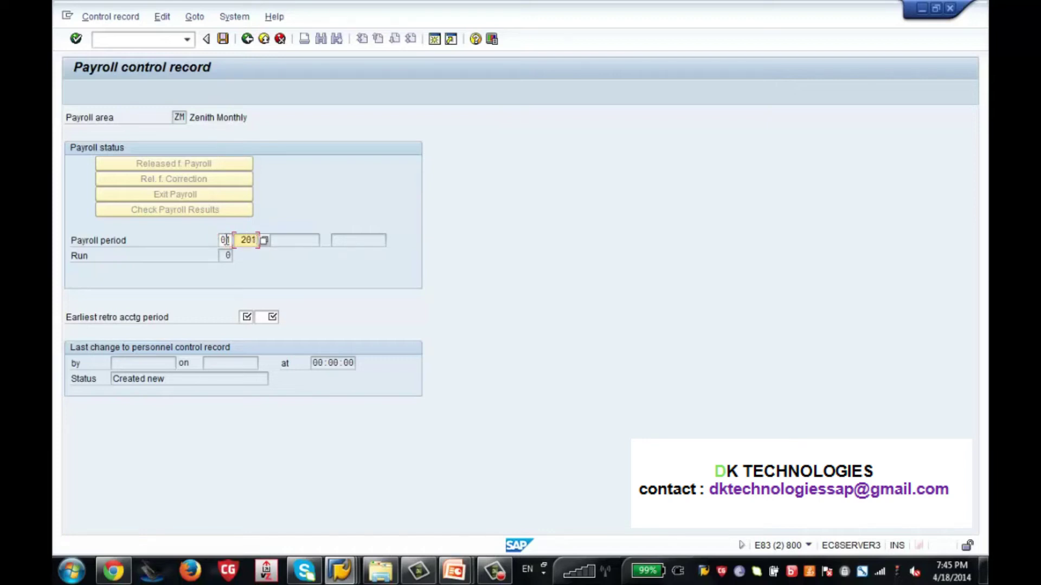
click(248, 319)
text(01)
key(Return)
text(2014)
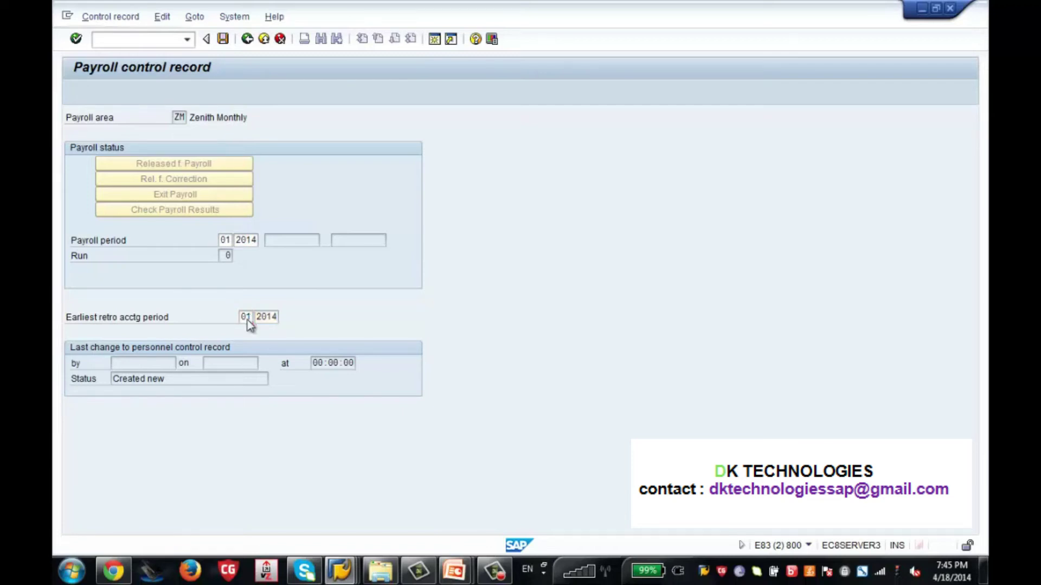
key(Return)
click(223, 43)
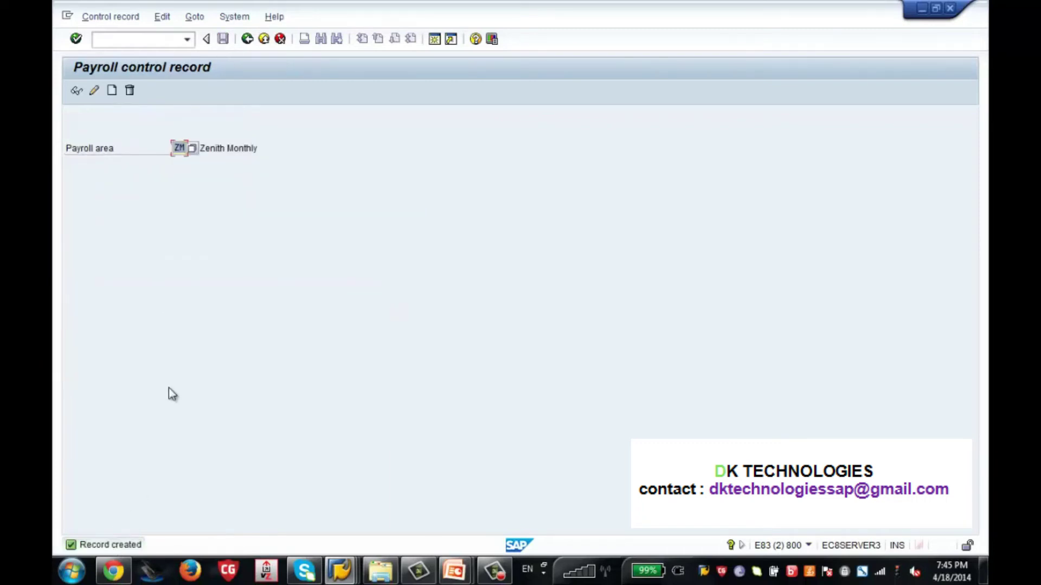
click(264, 38)
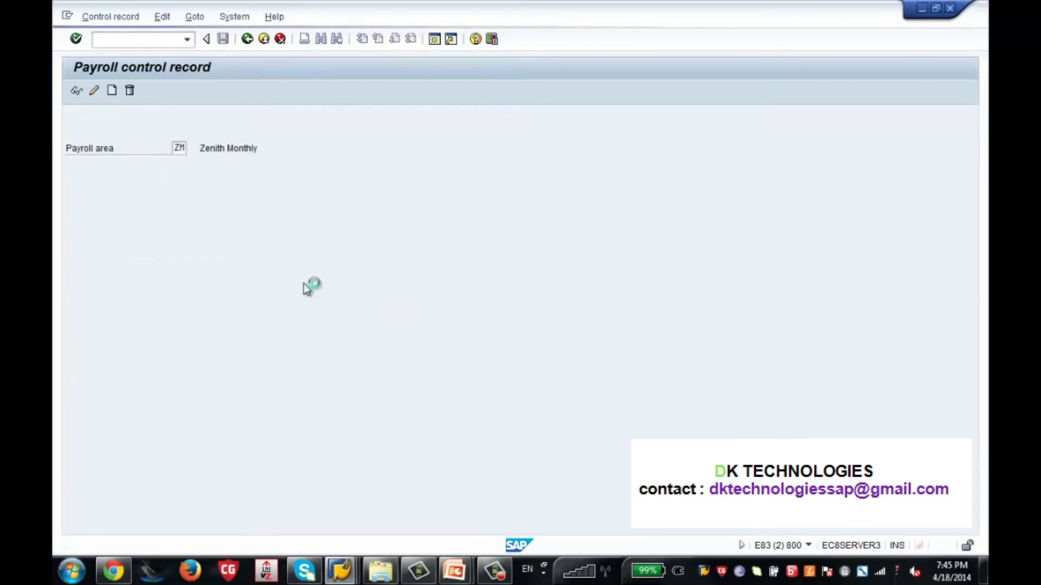
Re-check the organizational assignment entries and accept the retroactive accounting warning.
mouse_move(341, 570)
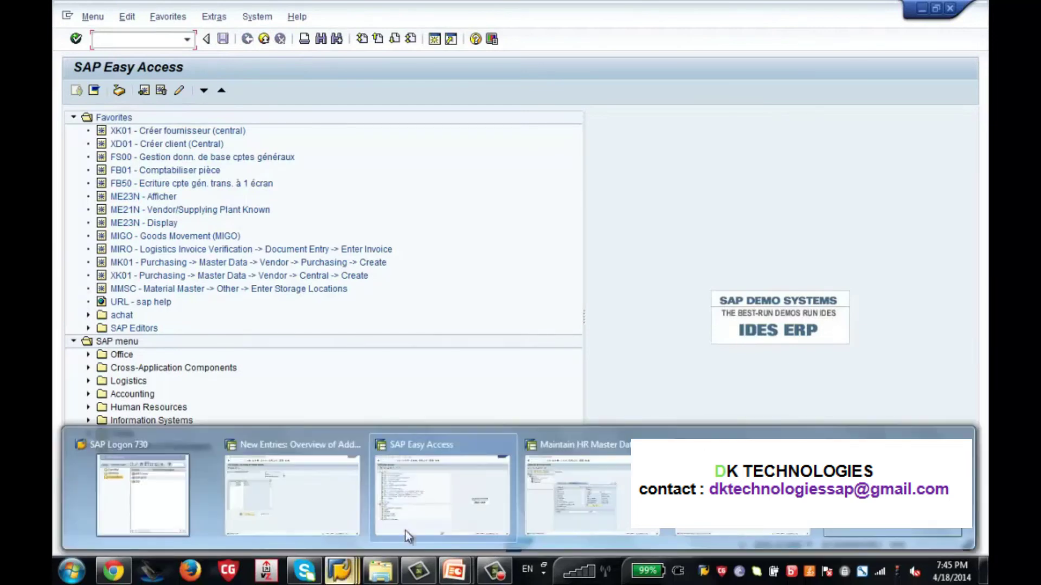
click(612, 499)
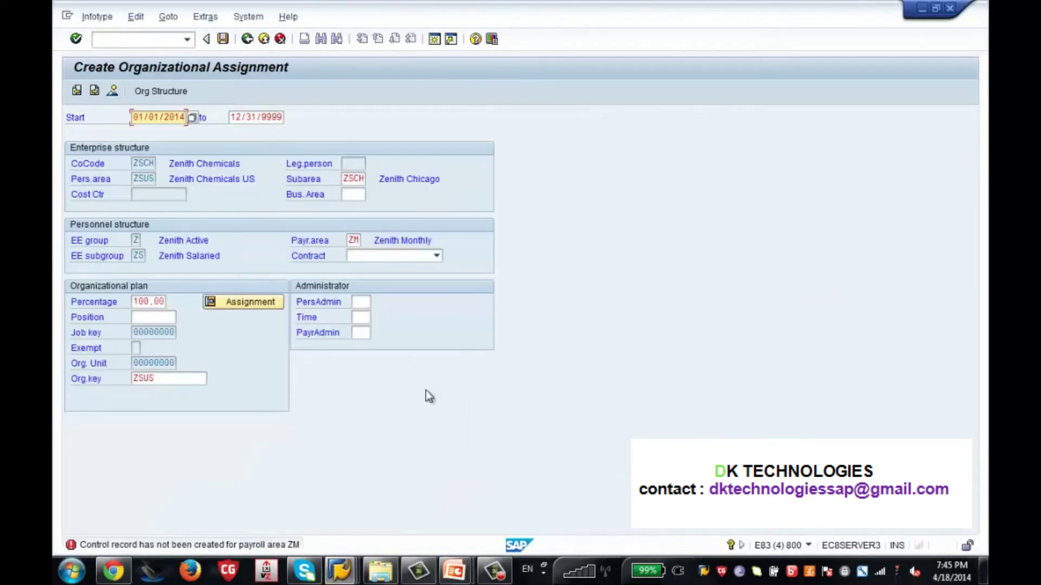
key(Return)
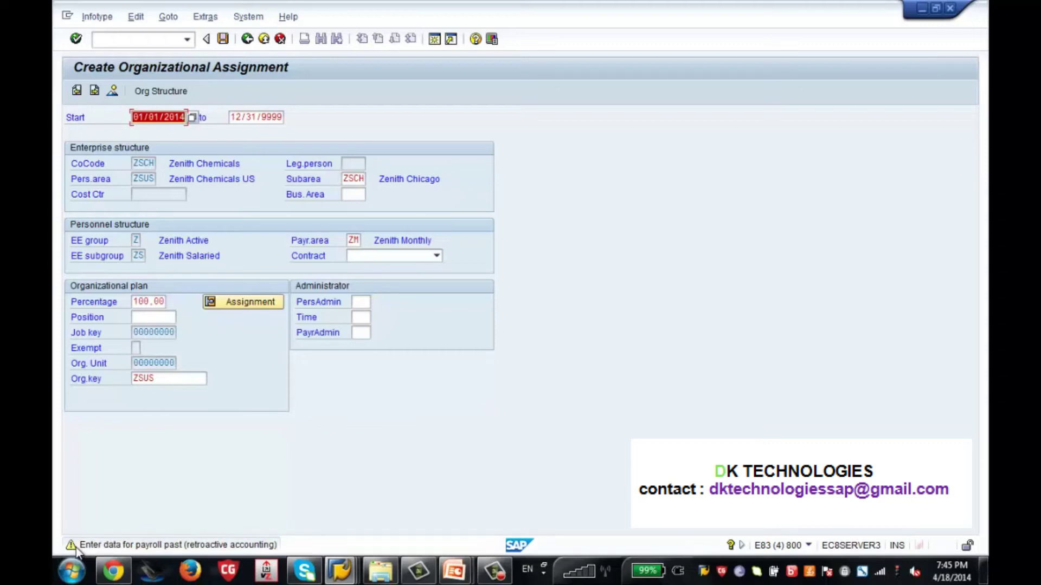
key(Return)
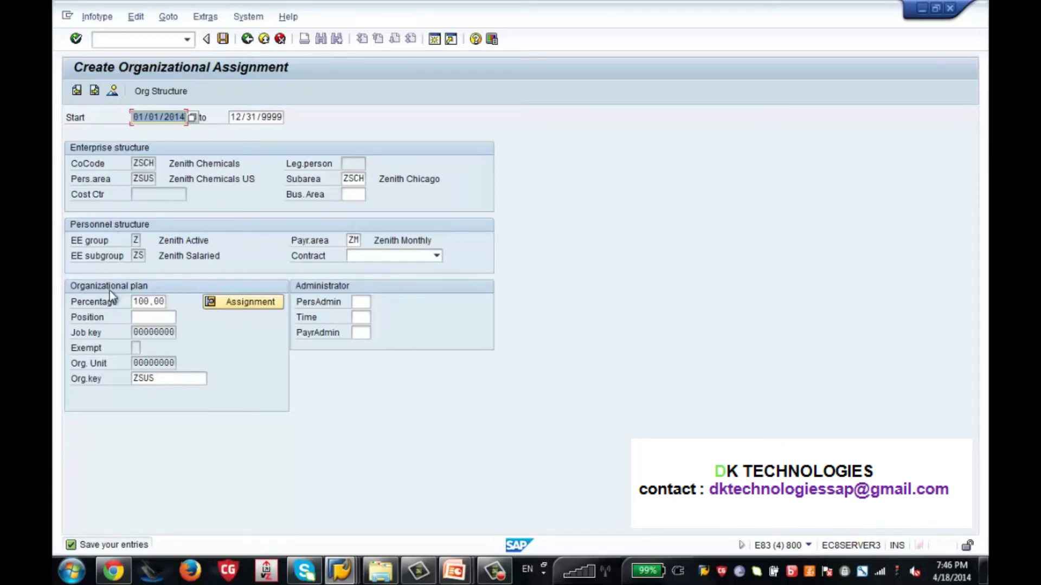
click(157, 319)
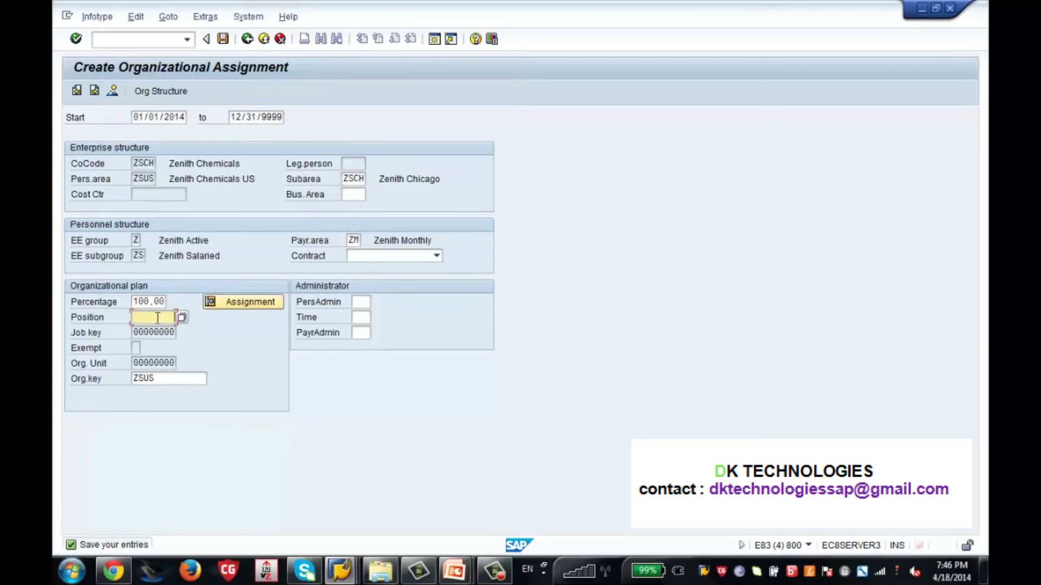
Enter position 99999999 and save the organizational assignment past the retroactive warning.
text(99999999)
click(223, 39)
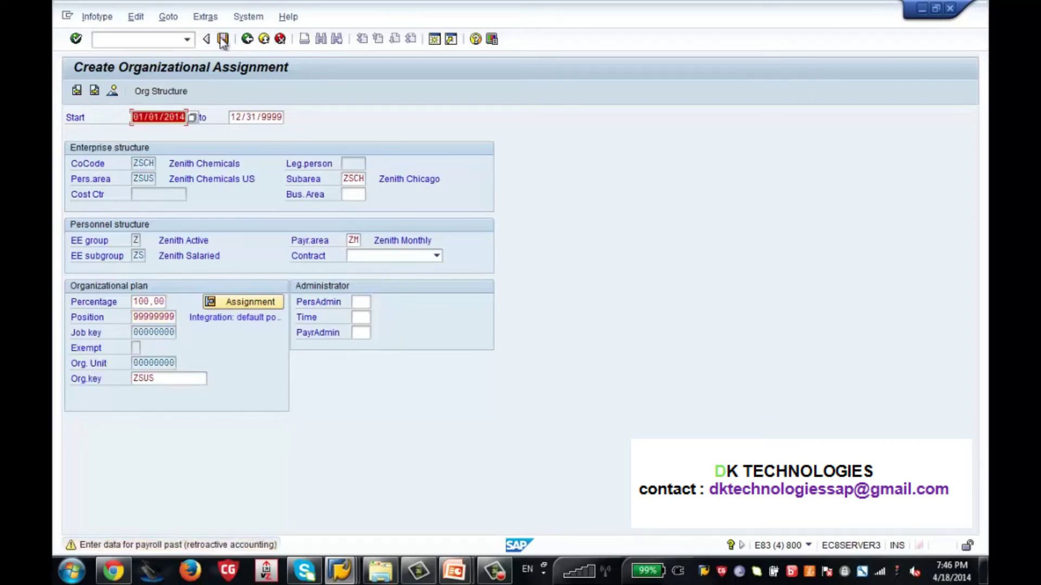
click(223, 39)
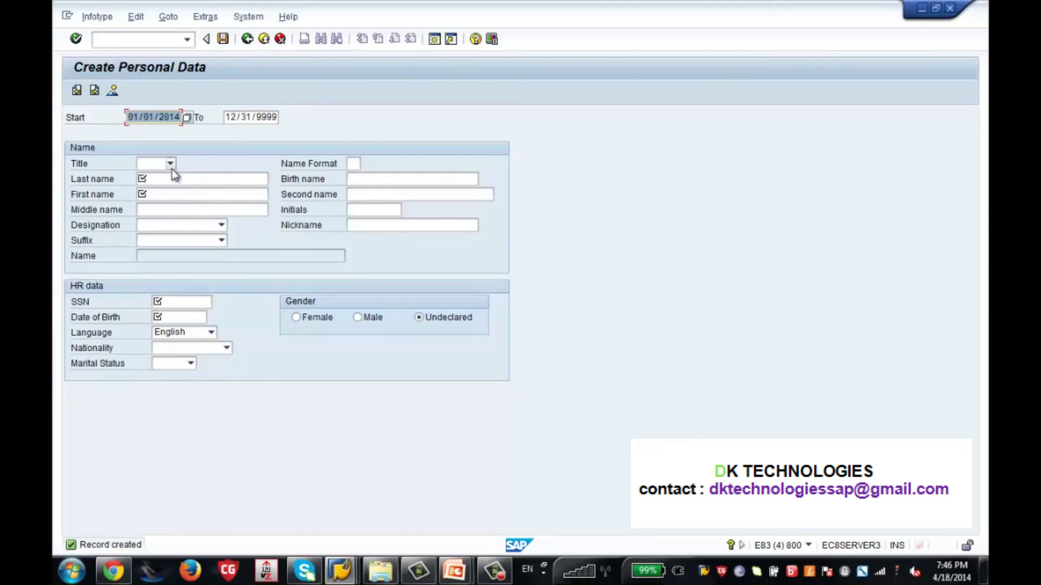
Enter the new hire's last name, first name, social security number and date of birth.
click(177, 182)
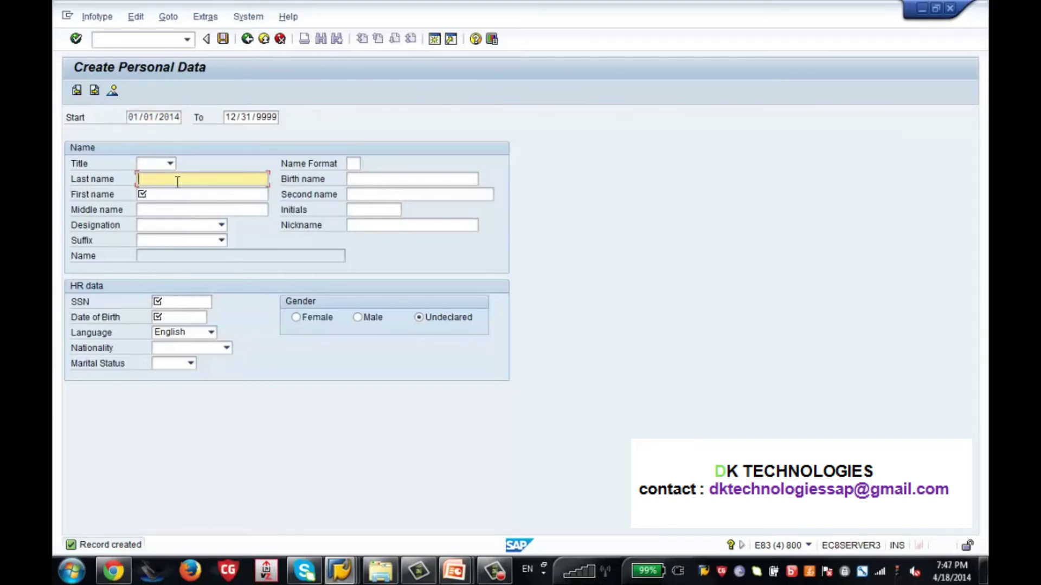
click(185, 192)
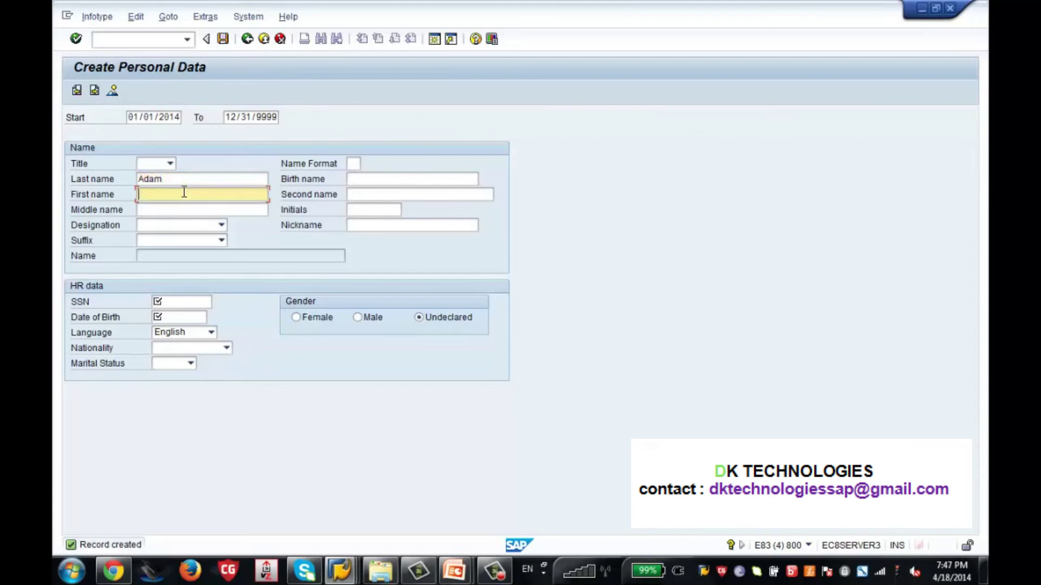
click(191, 302)
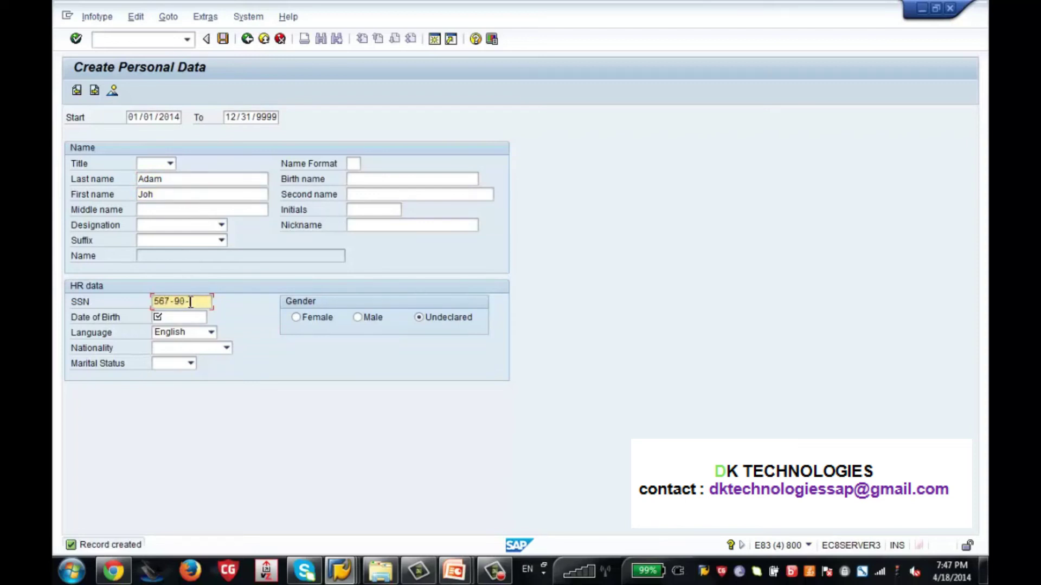
click(195, 317)
text(01/01/1977)
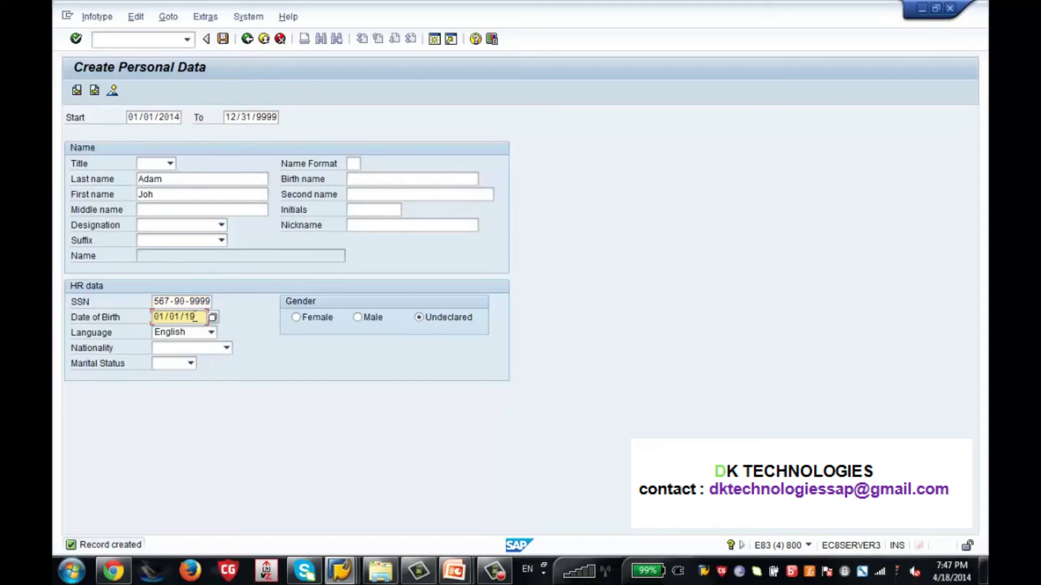
Set the gender to Male, check the entries and save the personal data.
click(357, 318)
key(Return)
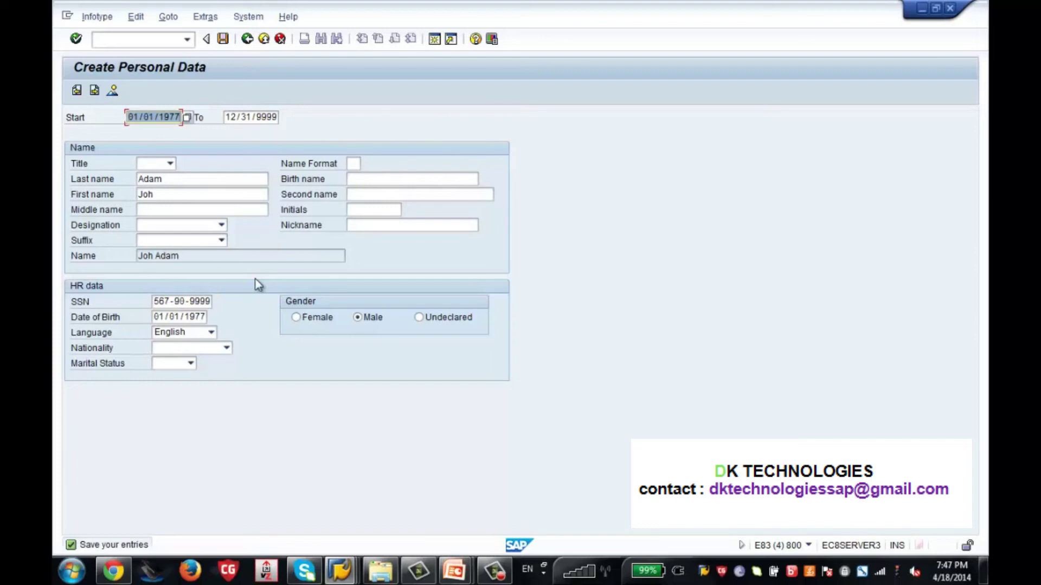
click(223, 39)
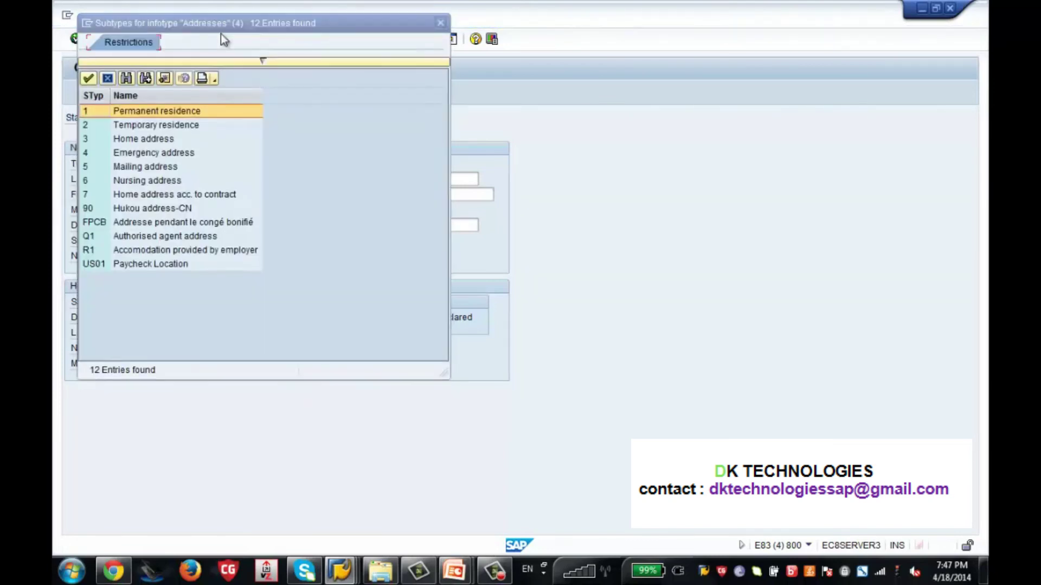
Choose Permanent residence, fill in the address line, city, state and zip code, and save.
drag(216, 23, 617, 49)
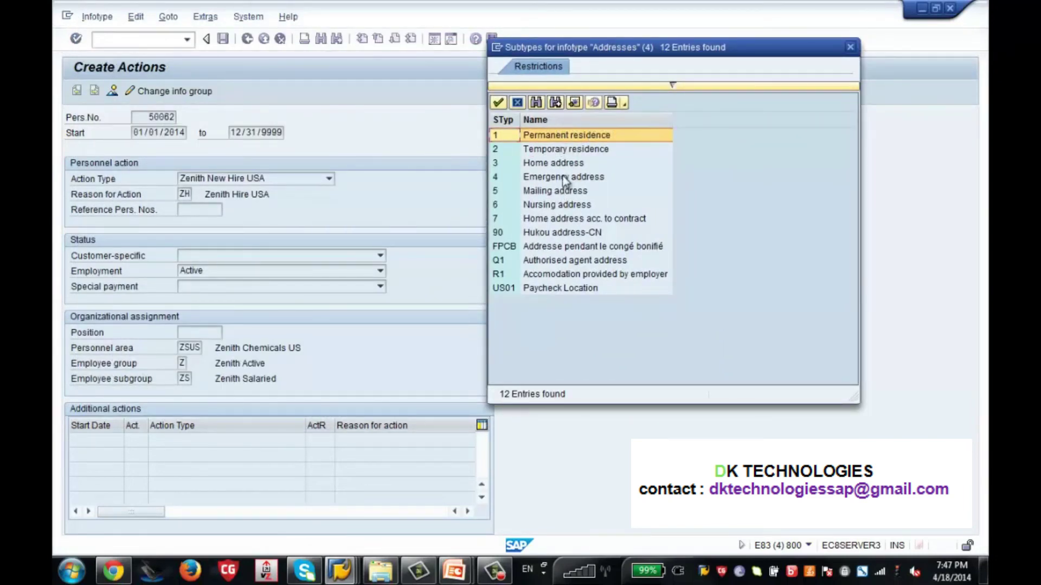
double_click(585, 138)
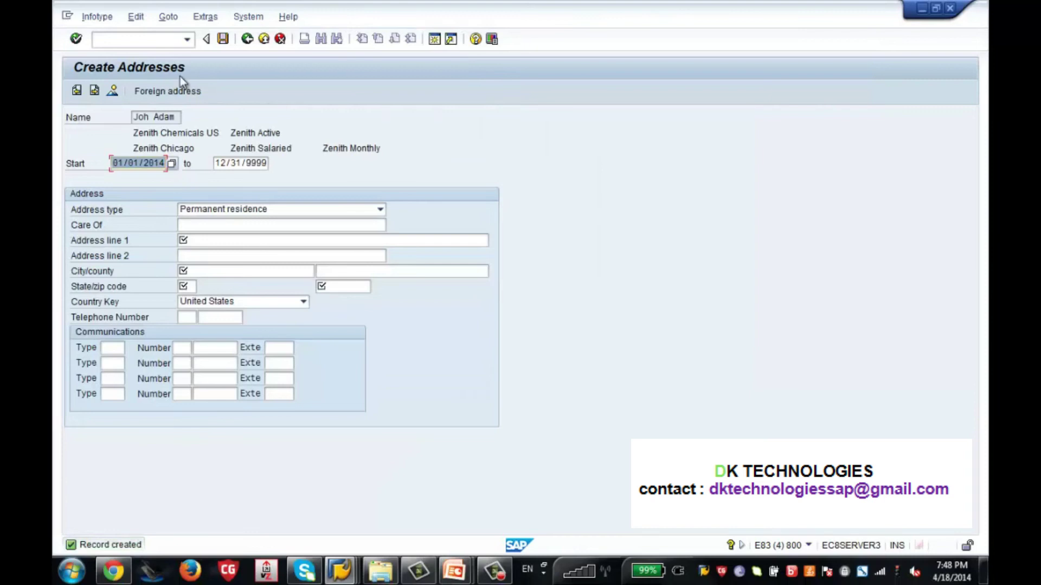
click(248, 240)
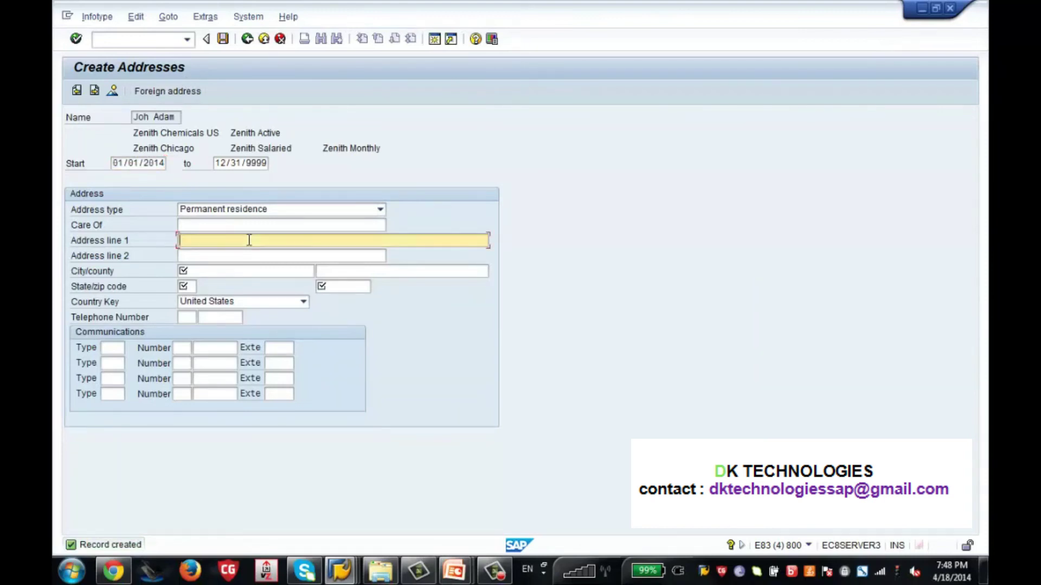
text(67444)
click(255, 274)
text(chicago)
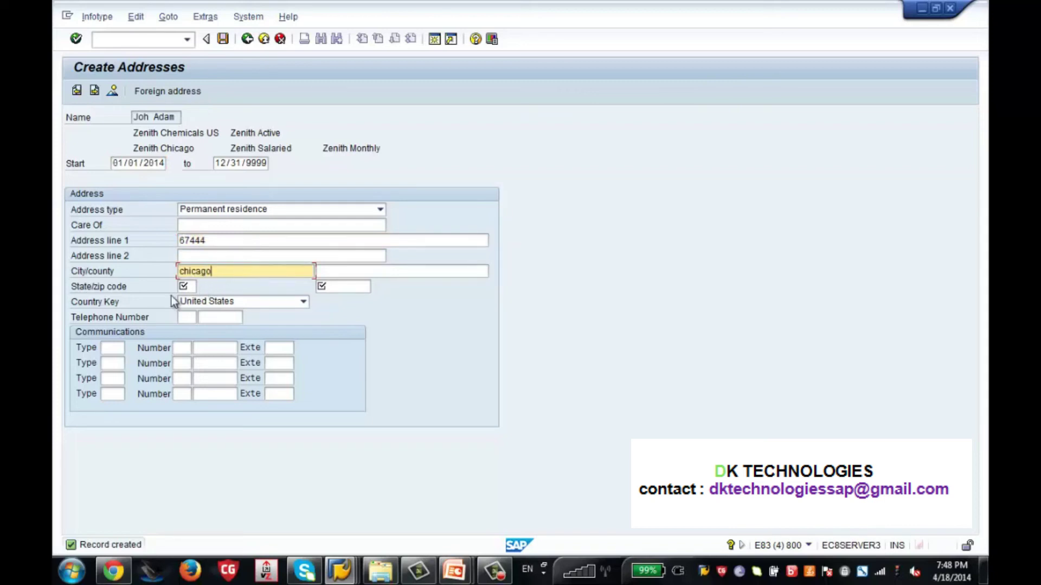
click(176, 302)
click(193, 287)
text(il)
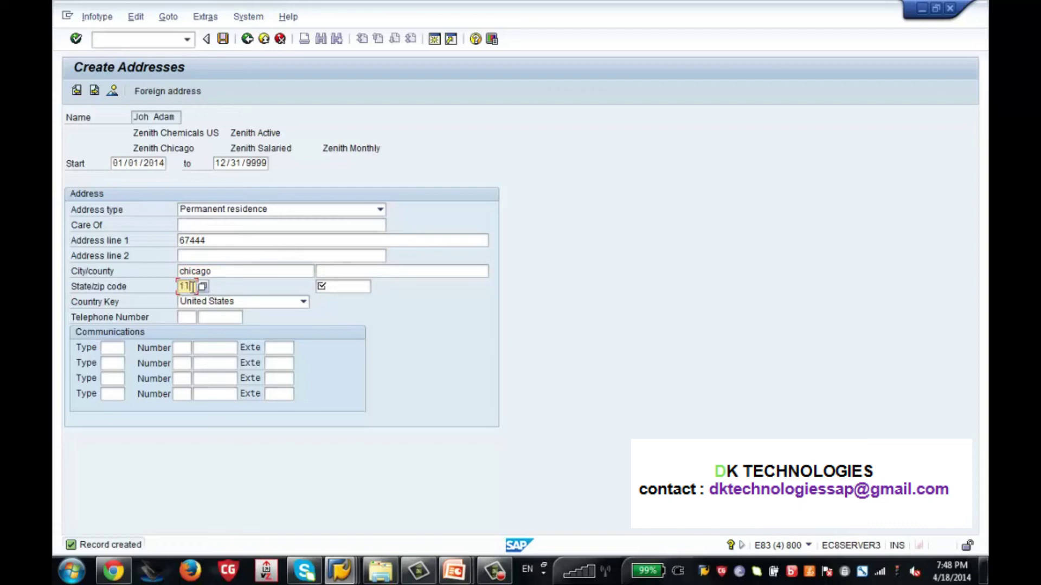
click(355, 286)
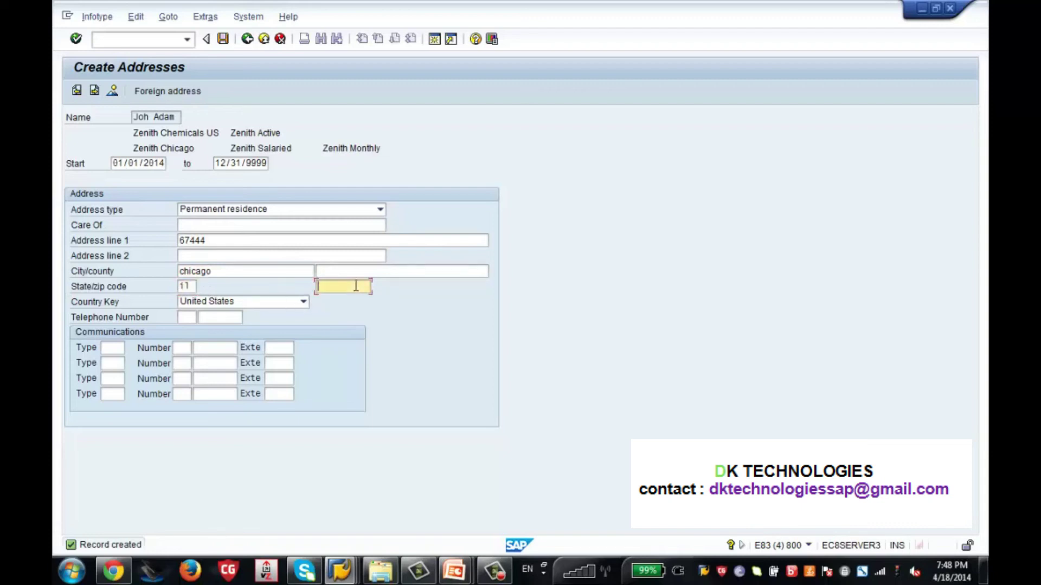
text(60657)
click(224, 42)
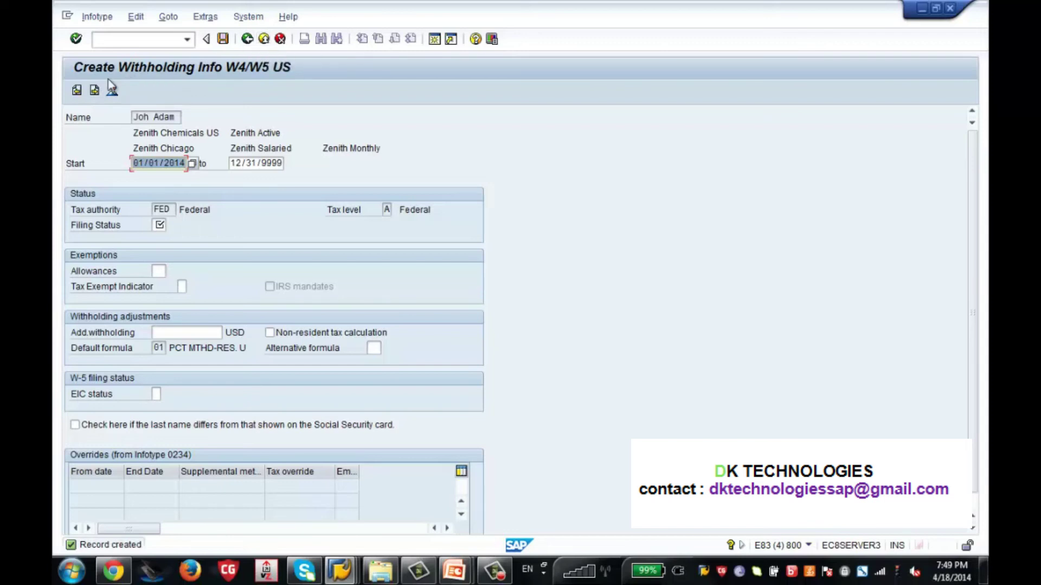
Leave the W4/W5 withholding screen unsaved and go to the next infotype.
click(95, 91)
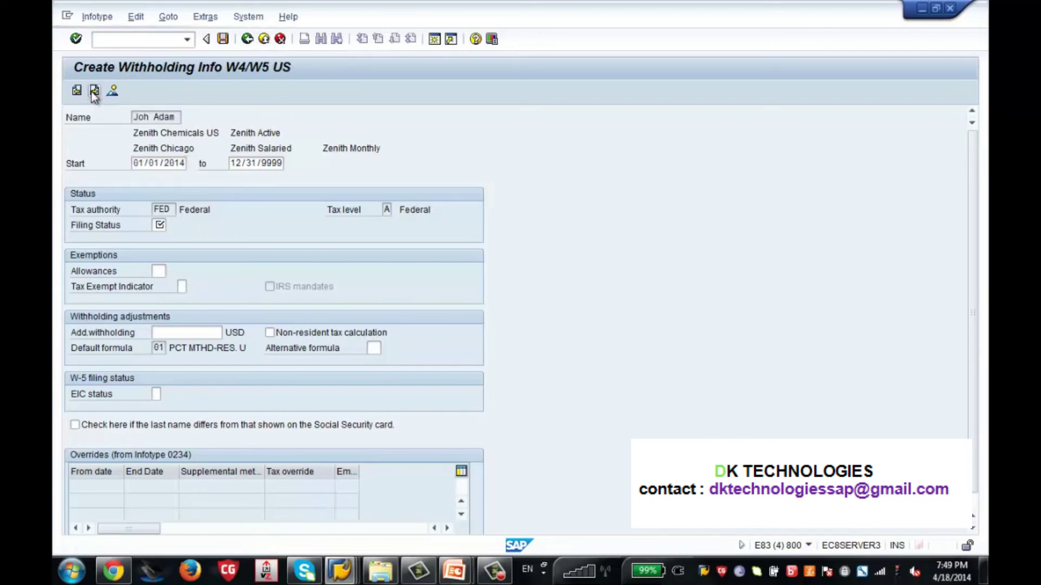
click(258, 295)
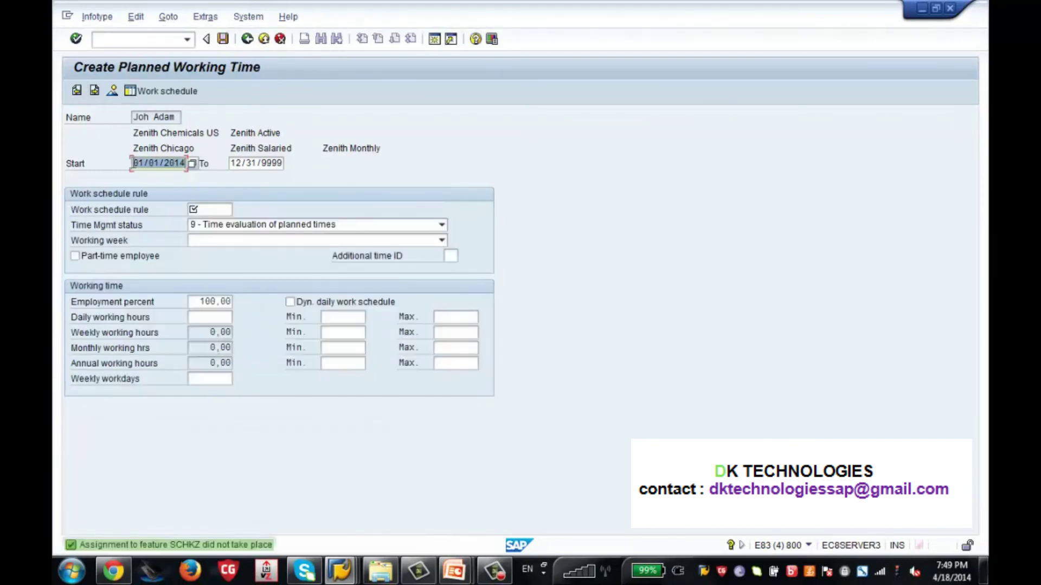
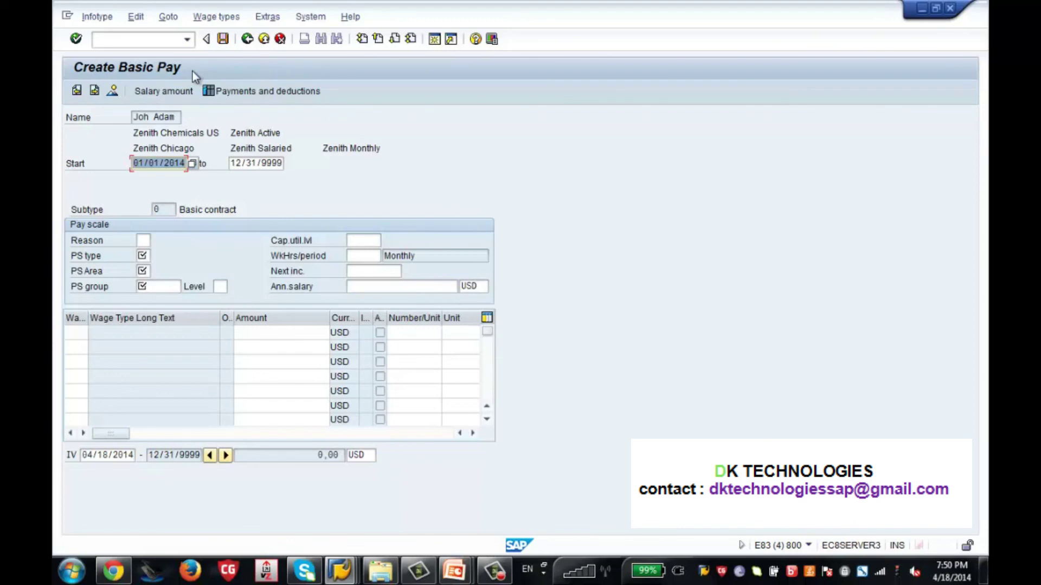
Save the Basic Pay record (Basic contract, from 01/01/2014) to complete the Zenith New Hire USA action.
click(98, 91)
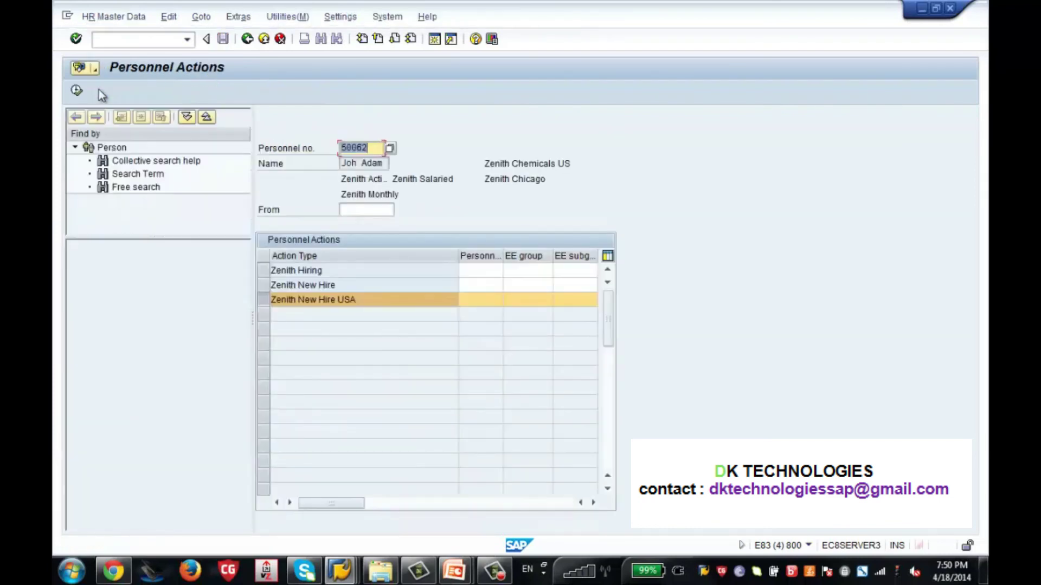